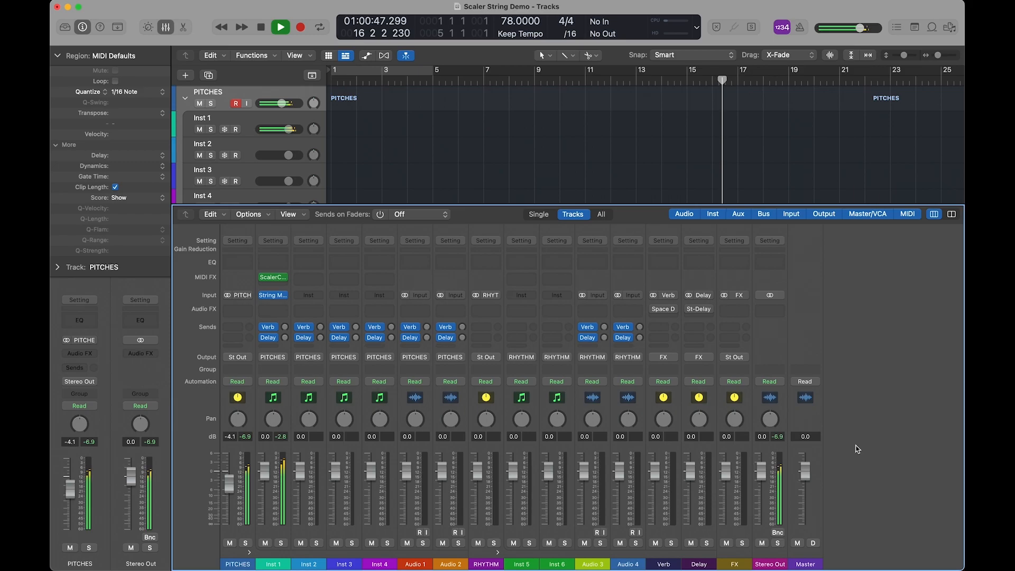
Stop playback, copy String Murmurations from Inst 1 to the Inst 2 channel, and load the Broken Hearts preset in the copy.
key("space")
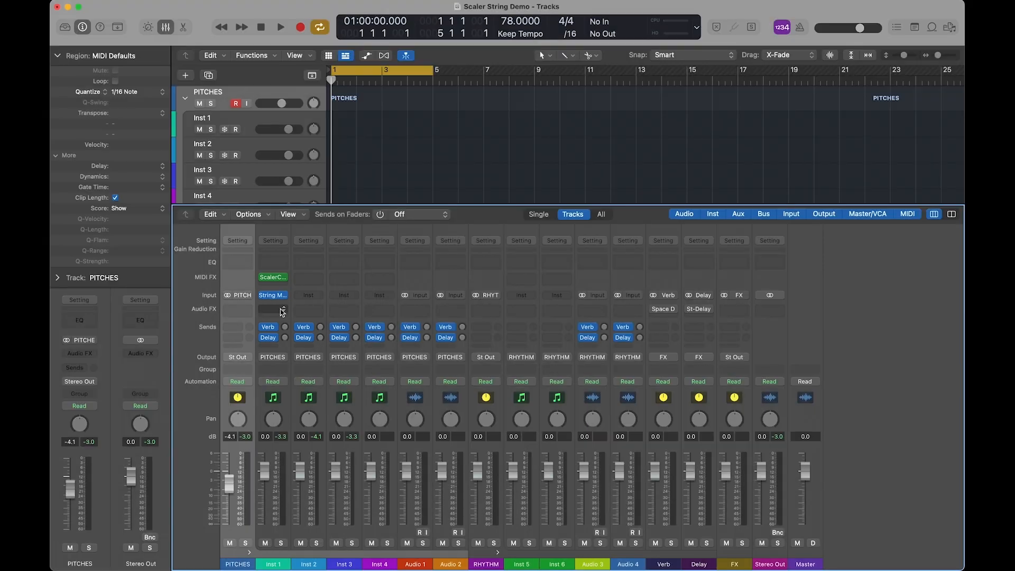
left_click_drag(273, 299, 312, 297)
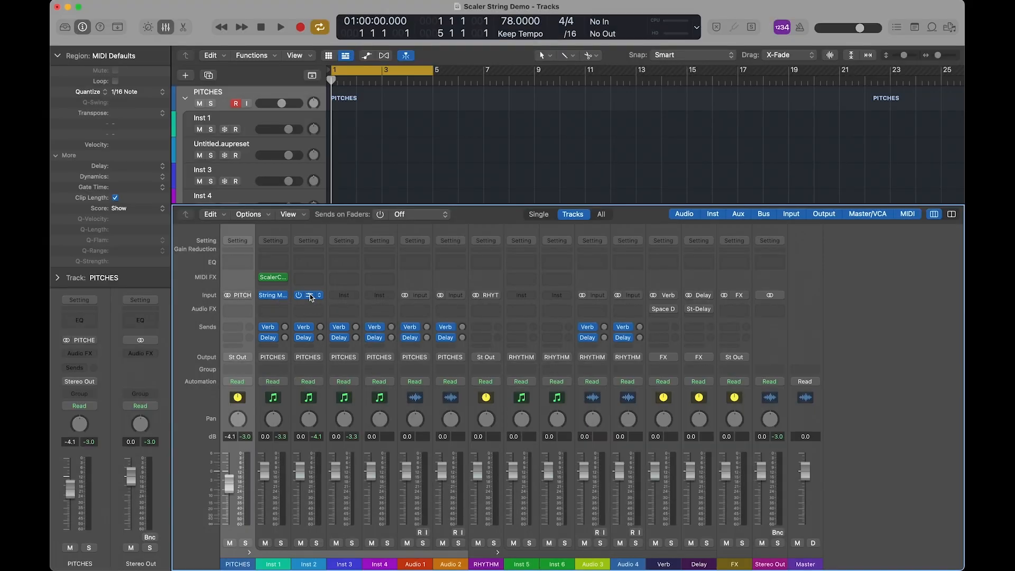
left_click(311, 298)
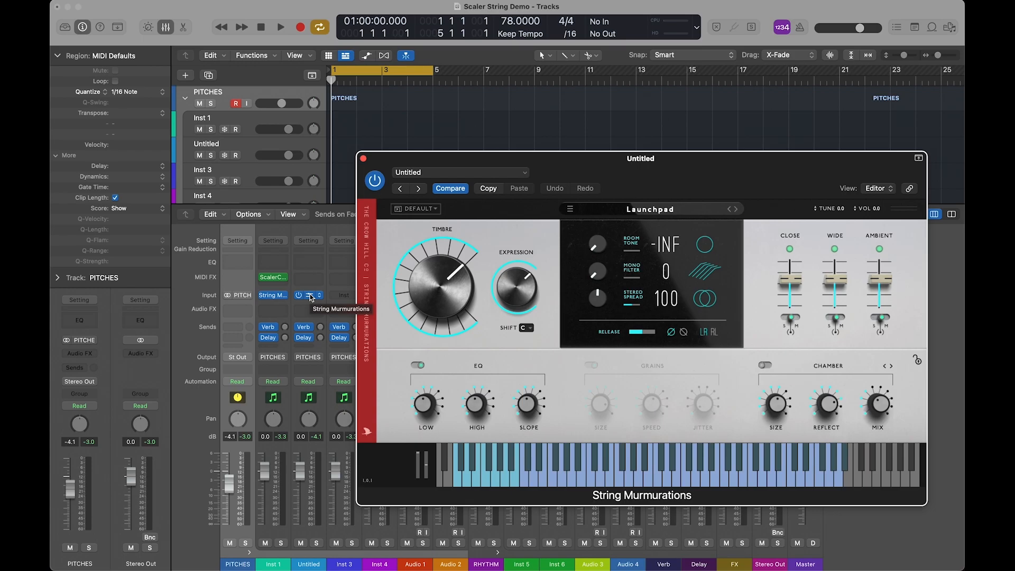
left_click(652, 211)
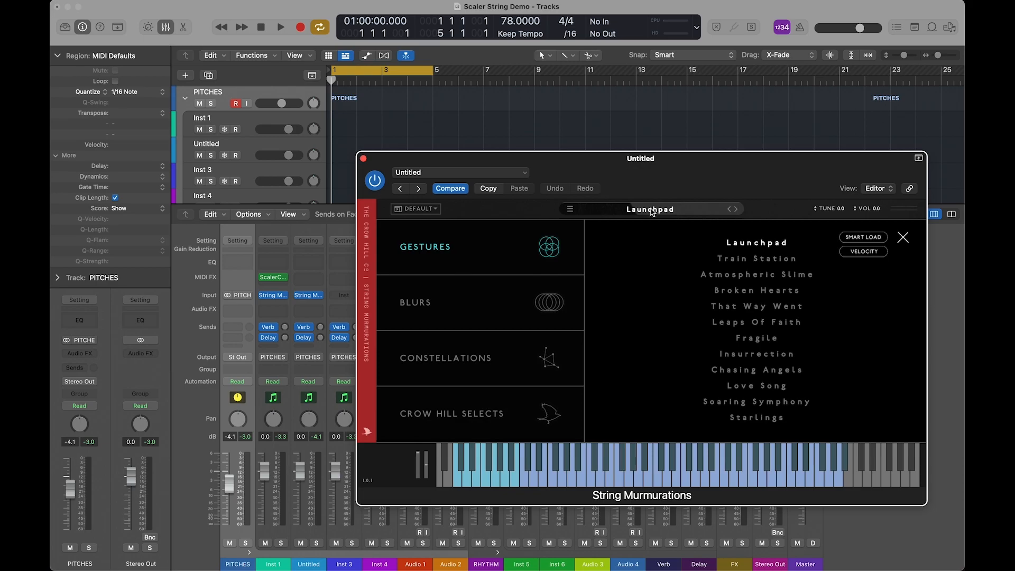
left_click(729, 294)
left_click(364, 158)
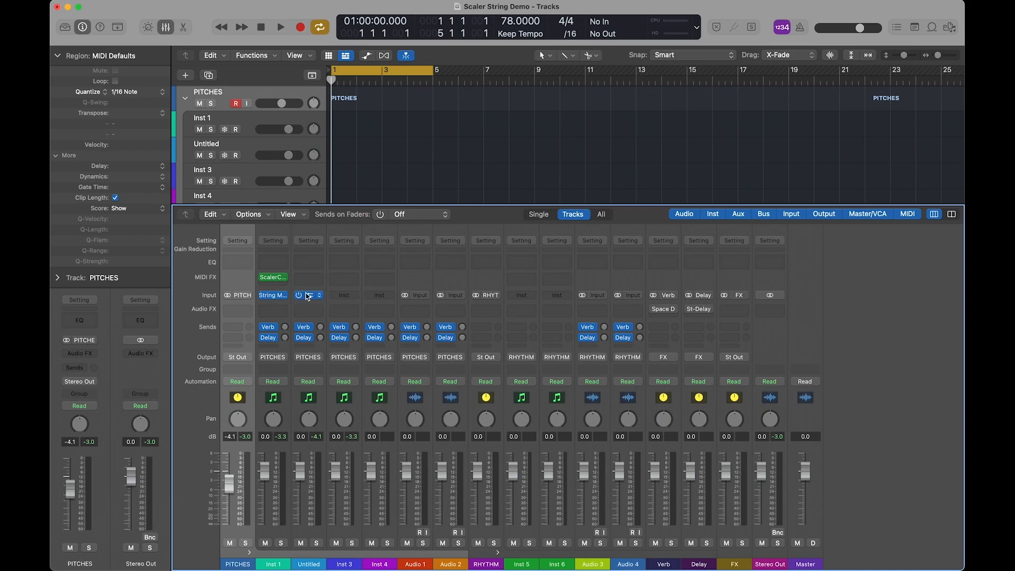
Copy String Murmurations from the second instrument channel to Inst 3 and load the Soaring Symphony preset there.
left_click_drag(309, 295, 346, 296)
left_click(345, 295)
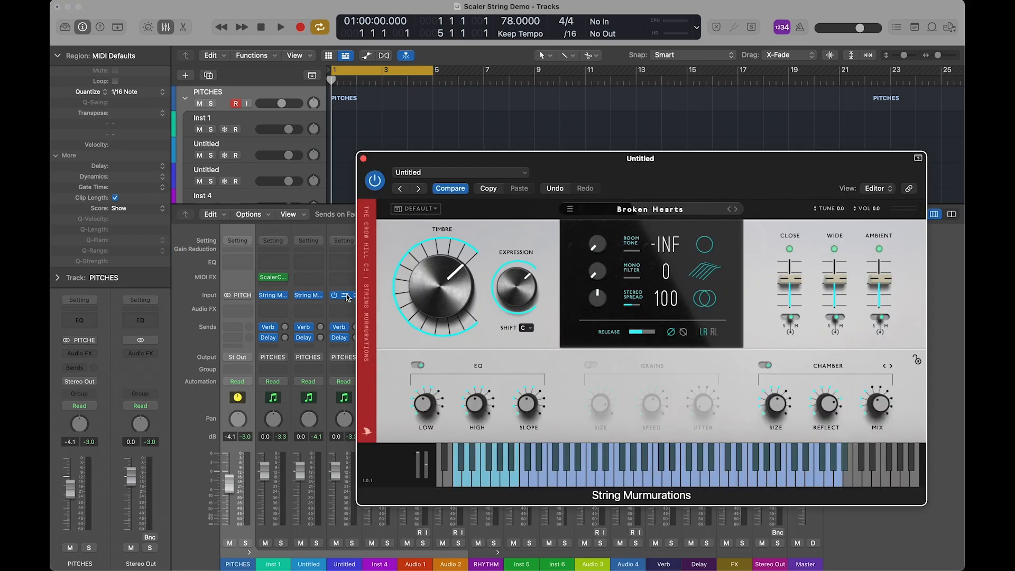
left_click(634, 210)
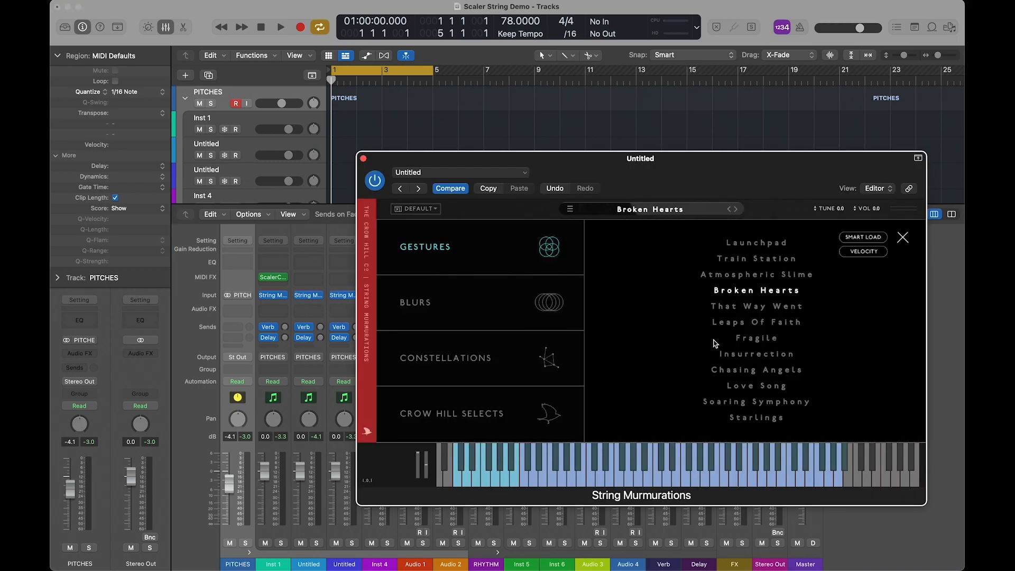
left_click(729, 402)
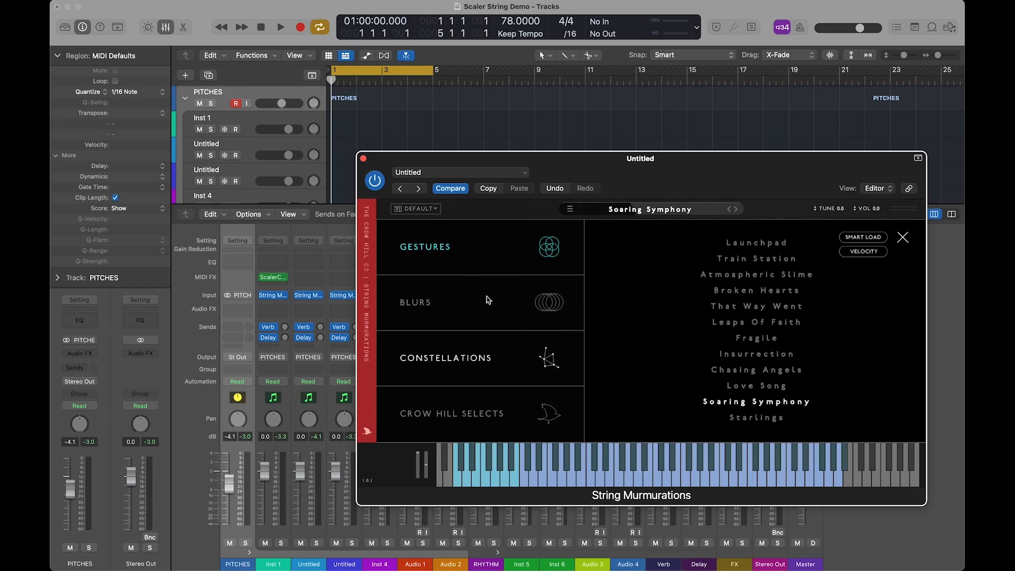
left_click(363, 158)
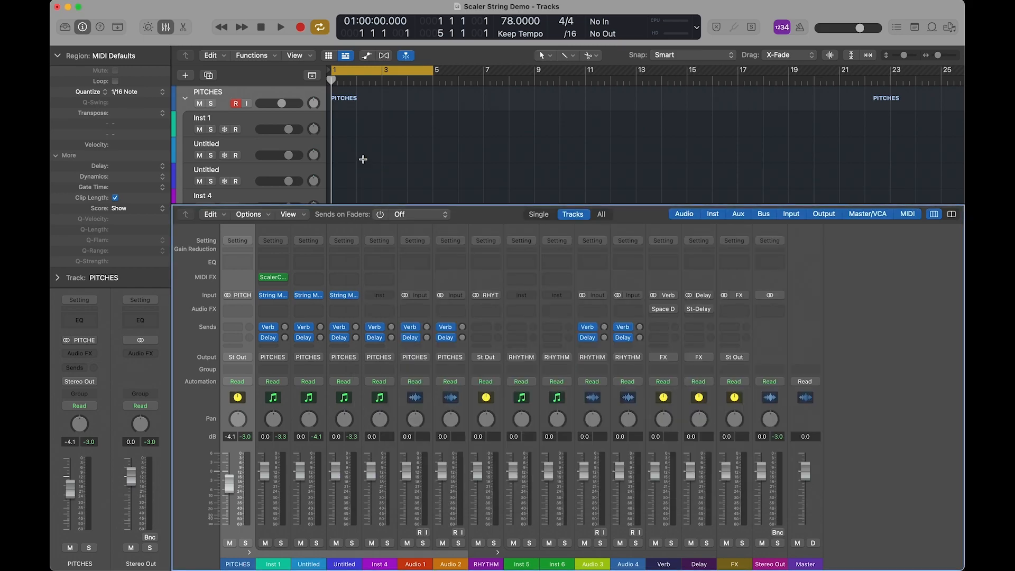
Export the chord pattern from Scaler Control to the Inst 1 track at bar 1 without importing tempo information.
left_click(274, 278)
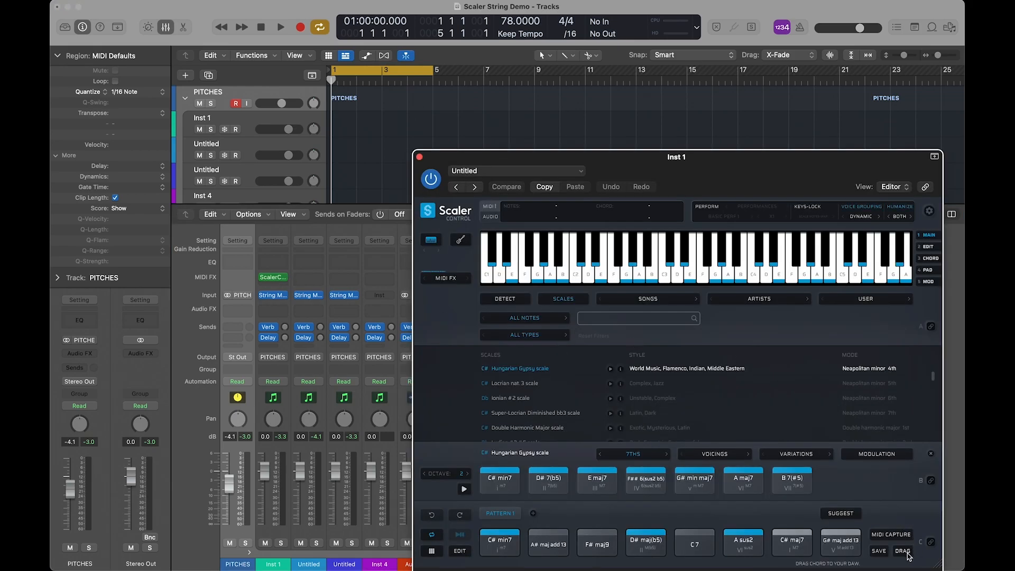
left_click_drag(905, 551, 342, 130)
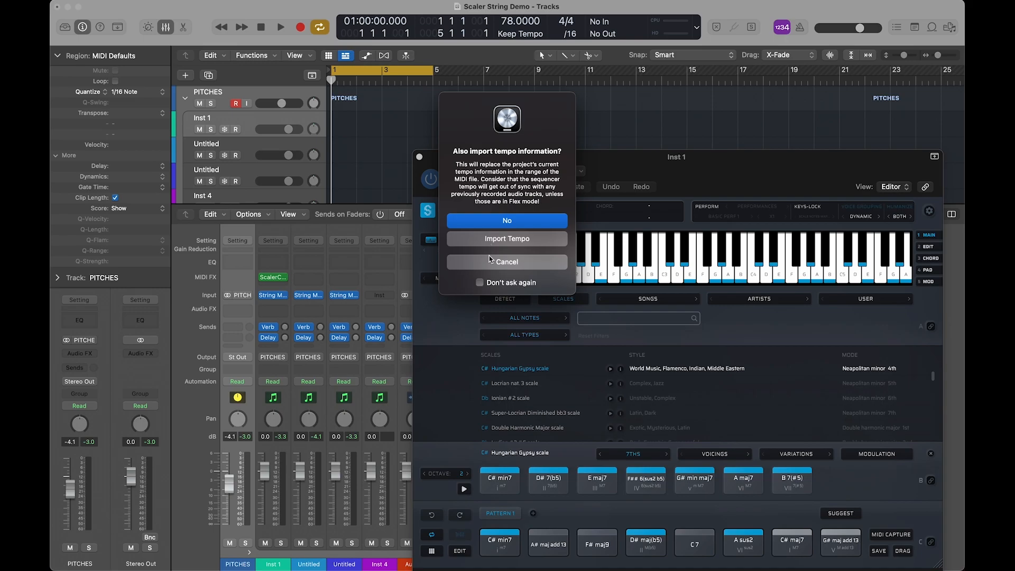
left_click(491, 222)
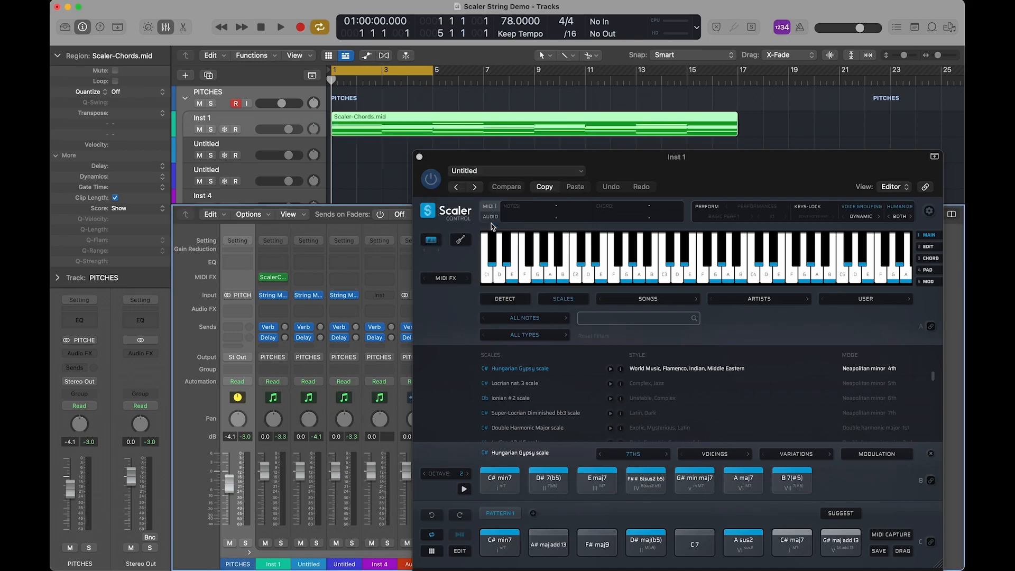
left_click(420, 157)
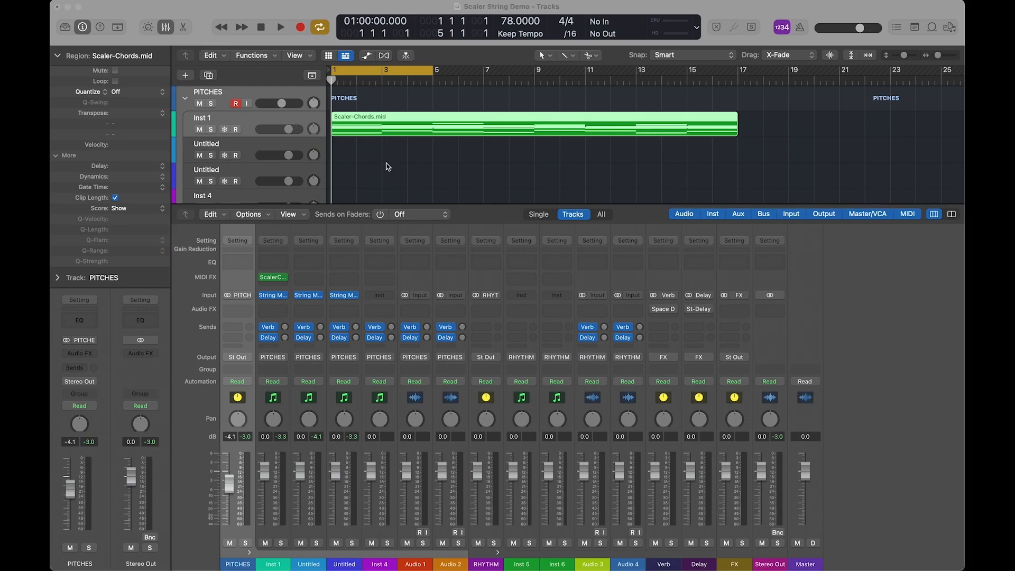
Open the Scaler-Chords.mid region in the Piano Roll and examine how its chord notes line up on the grid.
double_click(397, 119)
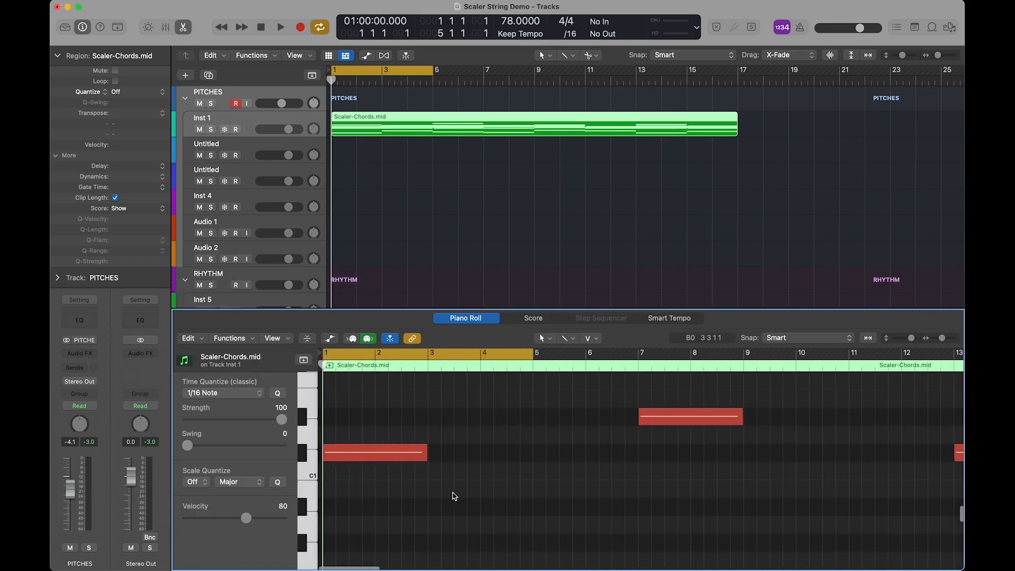
scroll(455, 497, "up", 9)
scroll(453, 493, "down", 1)
scroll(453, 493, "down", 2)
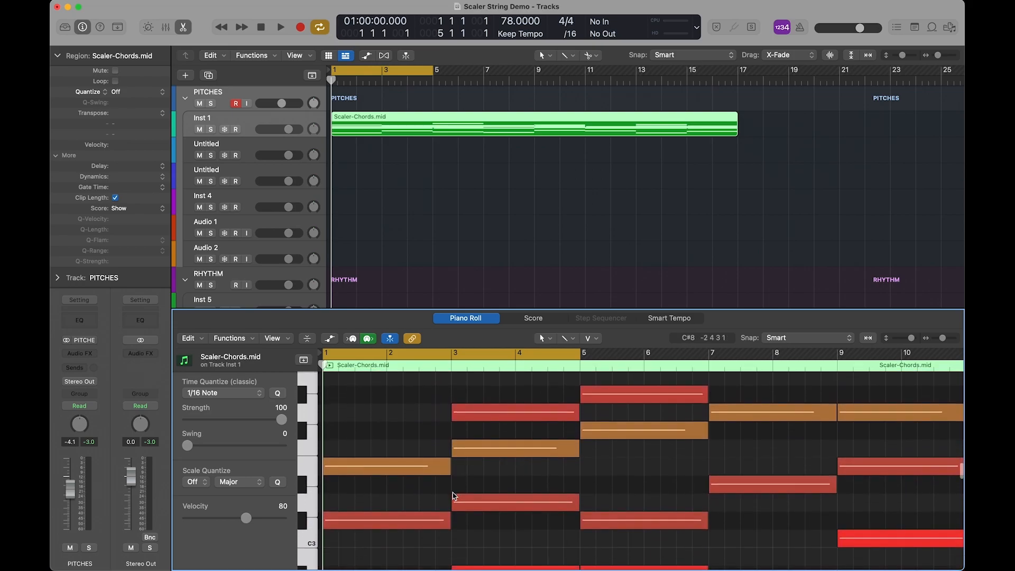
key("super+Right")
key("super+Right")
key("super+Right")
key("super+Right")
mouse_move(699, 477)
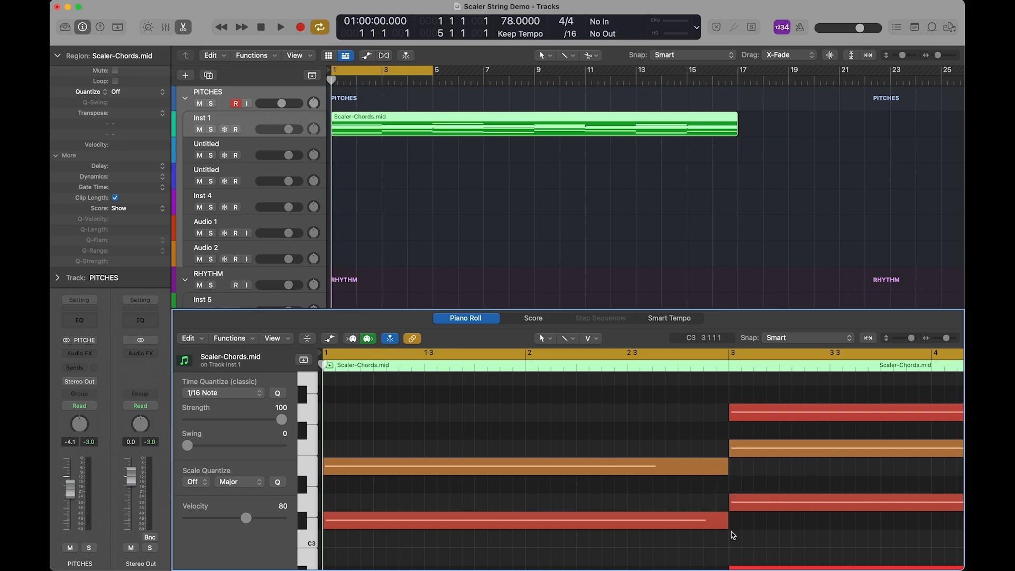
scroll(566, 415, "down", 10)
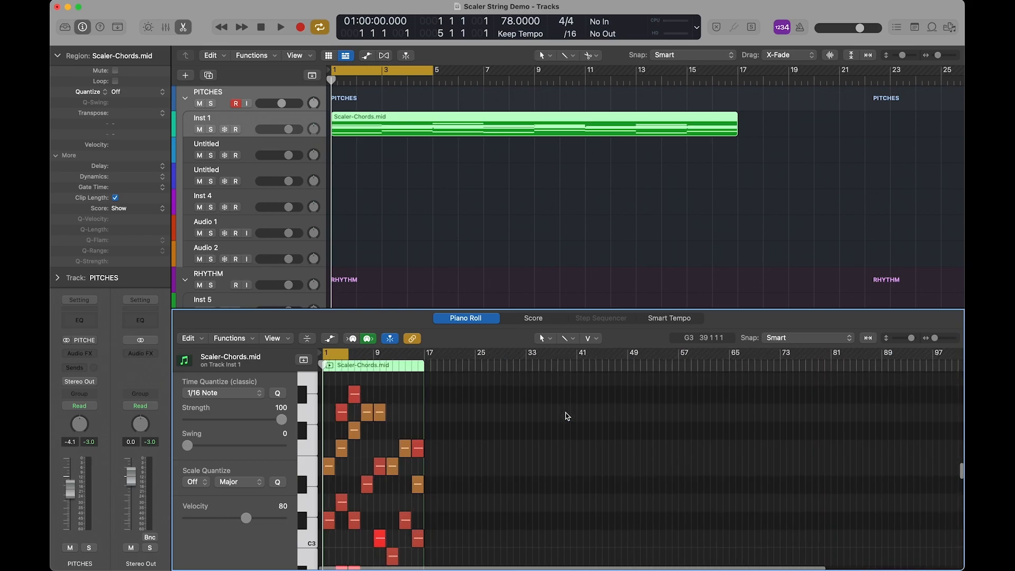
scroll(567, 415, "up", 2)
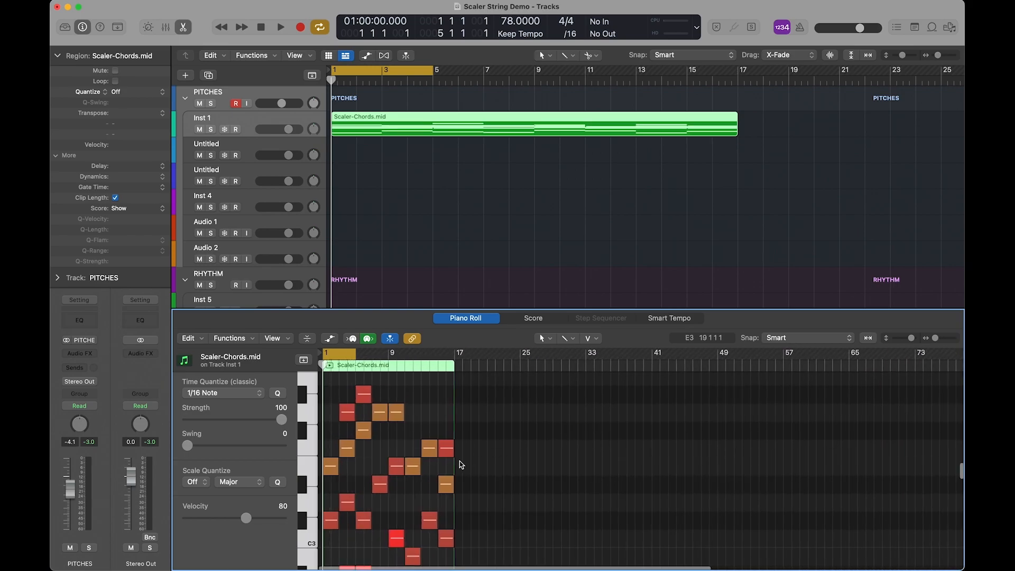
Select all notes in the Scaler-Chords.mid region and open MIDI Transform for them.
key("super+a")
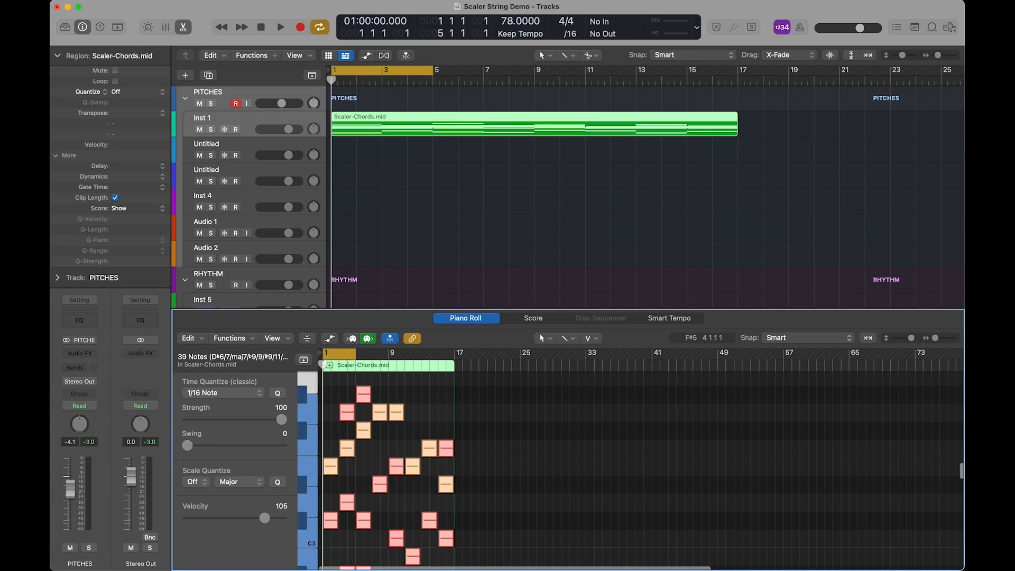
left_click(327, 0)
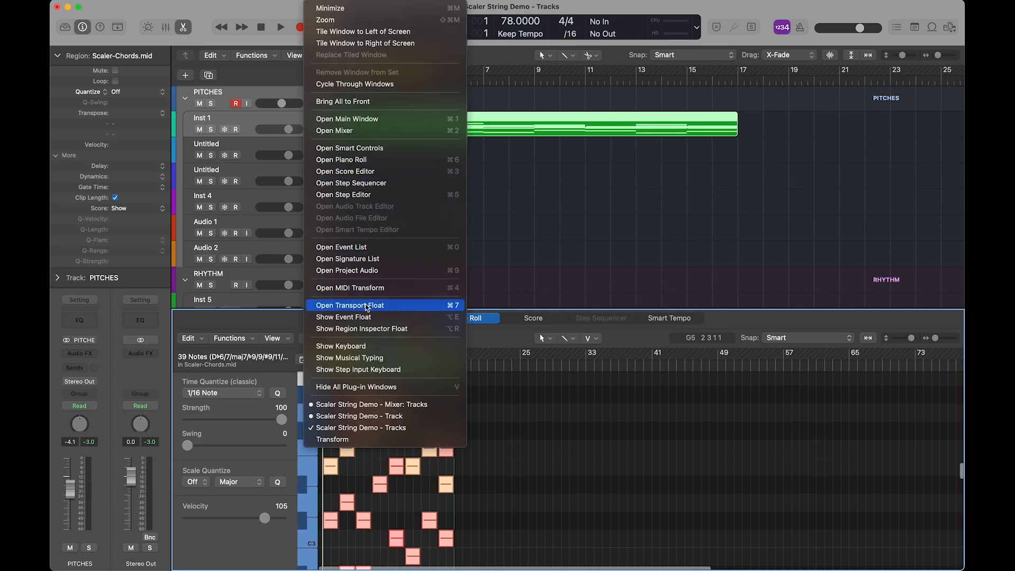
left_click(369, 291)
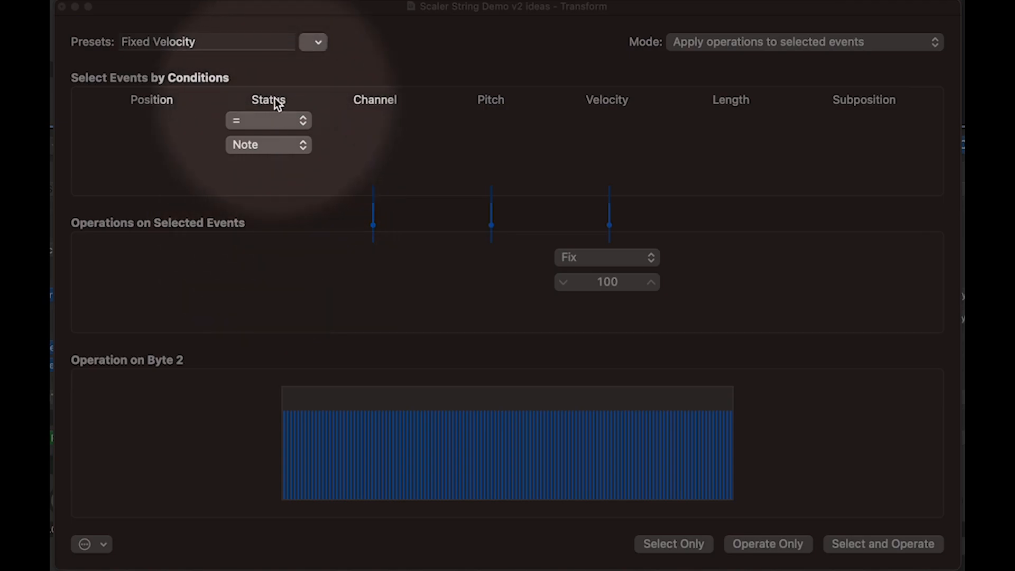
Review the event status types, keep Note as the condition, and load the Humanize transform preset.
left_click(259, 145)
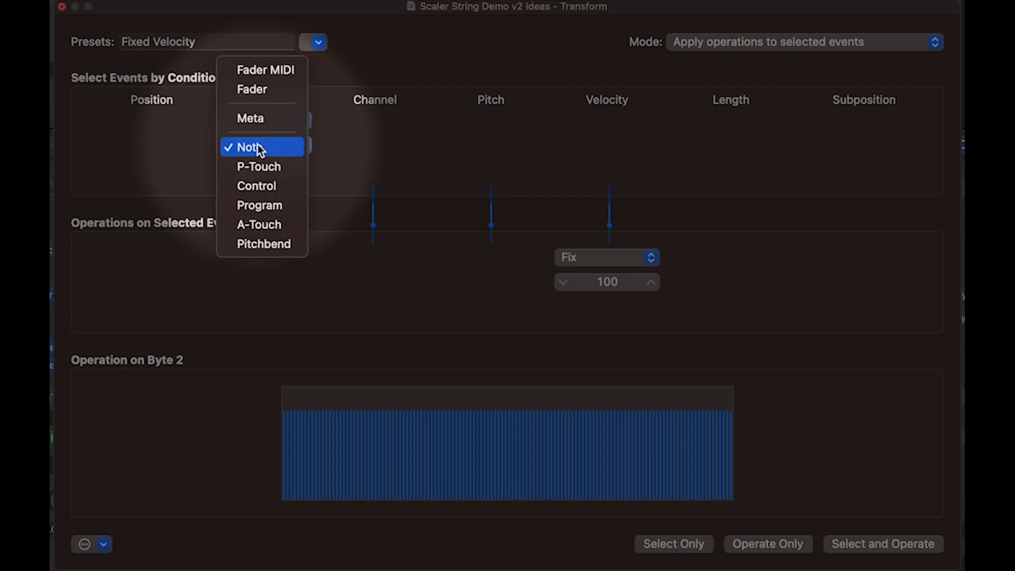
left_click(365, 135)
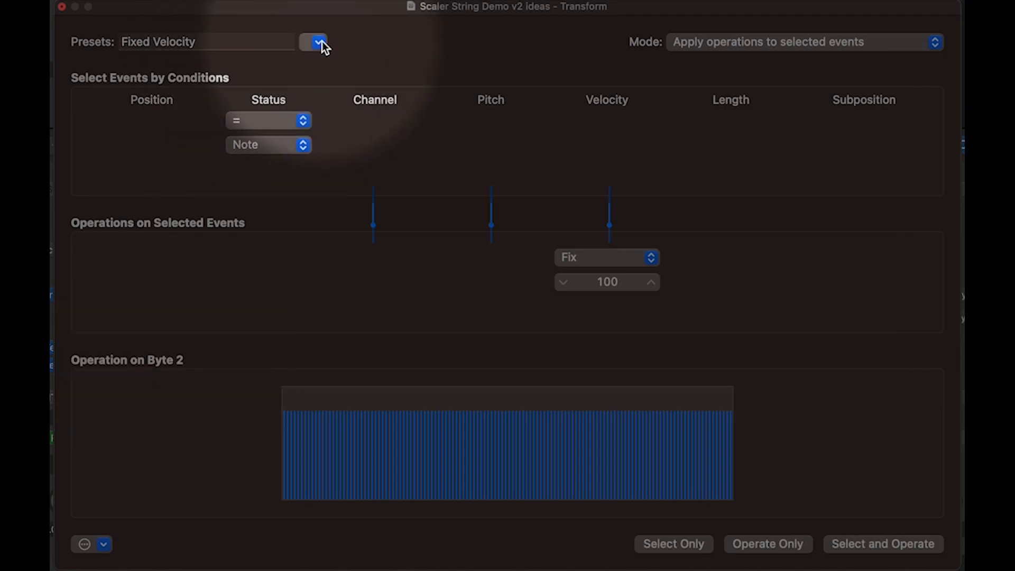
left_click(320, 42)
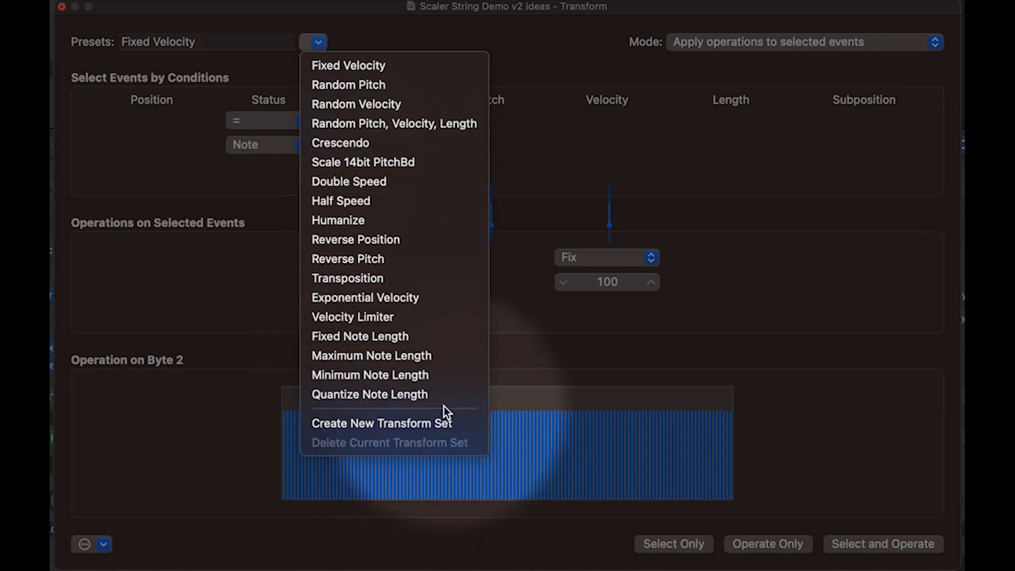
left_click(378, 219)
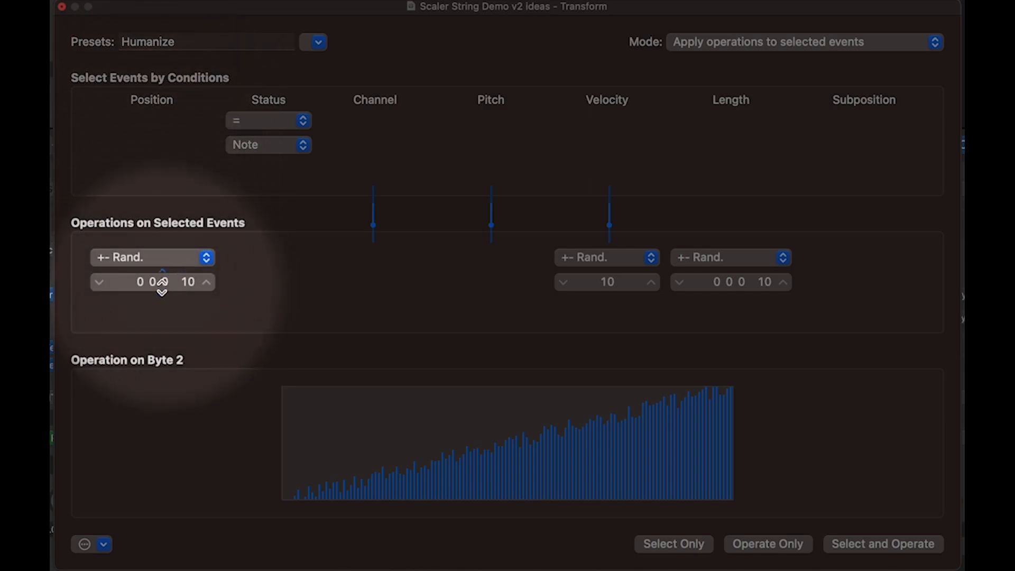
Keep the position operation at +- Rand., set position to 230 and length to 215, and apply the transform to the selected notes.
left_click(174, 257)
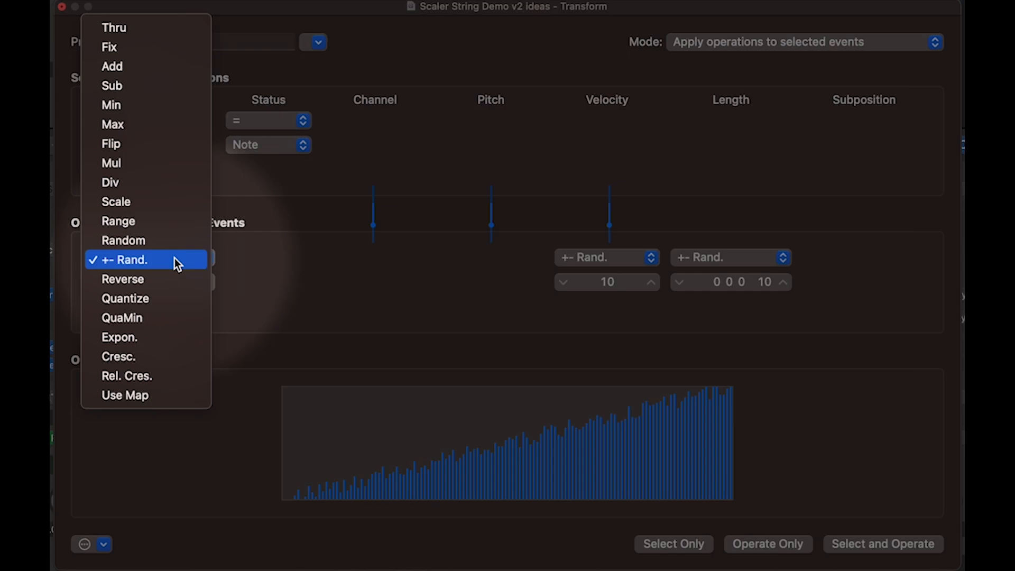
left_click(175, 261)
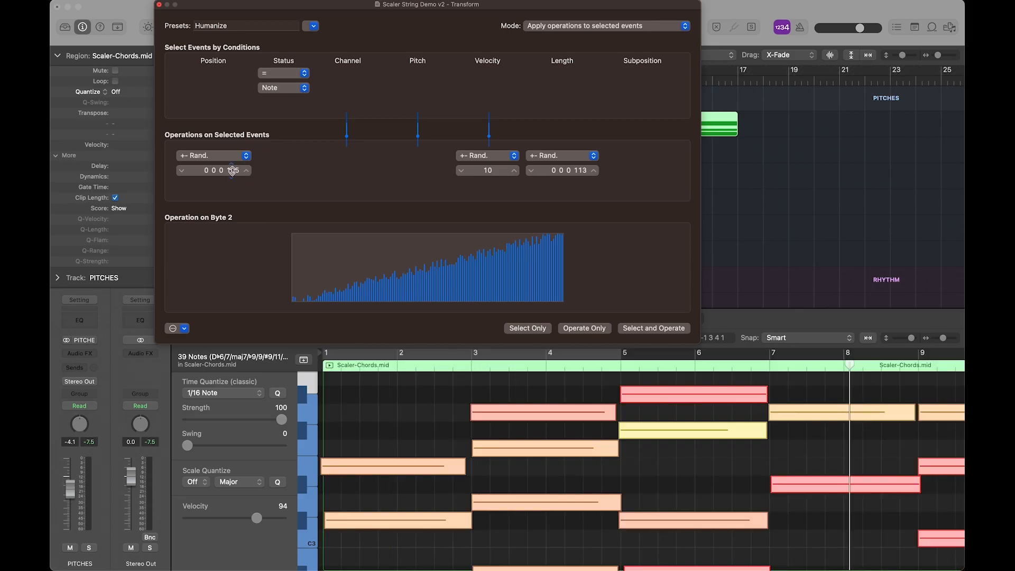
left_click_drag(232, 170, 232, 134)
left_click_drag(583, 169, 582, 155)
left_click(604, 330)
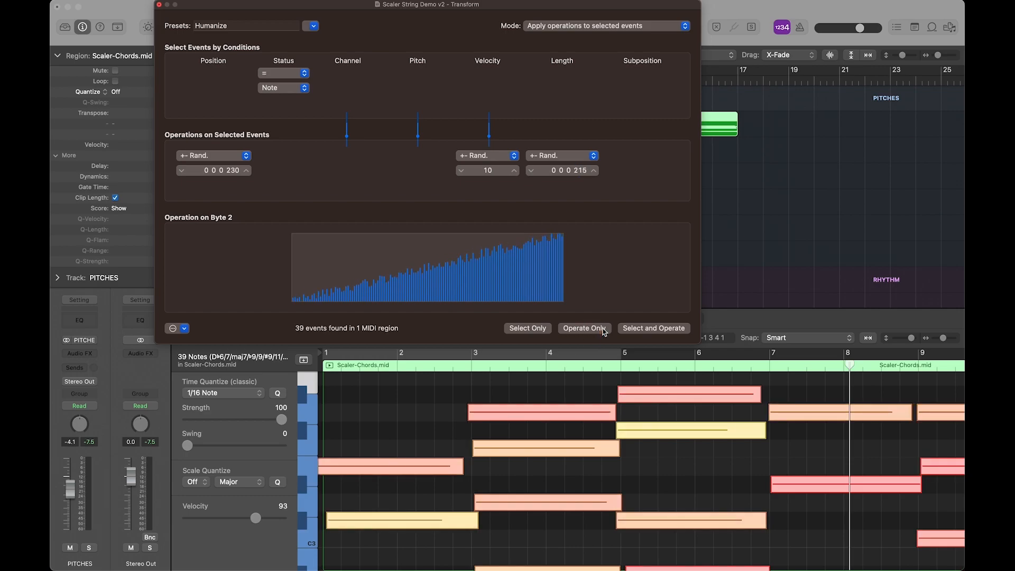
left_click(159, 5)
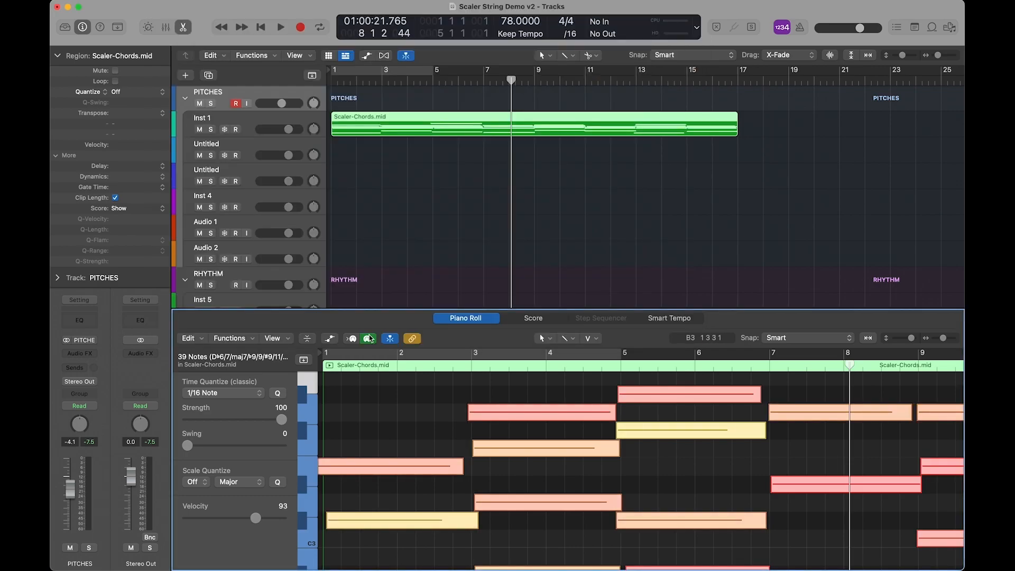
Play the humanized chords on Inst 1 from the beginning of the project, and stop playback after about seven bars.
key("Return")
key("space")
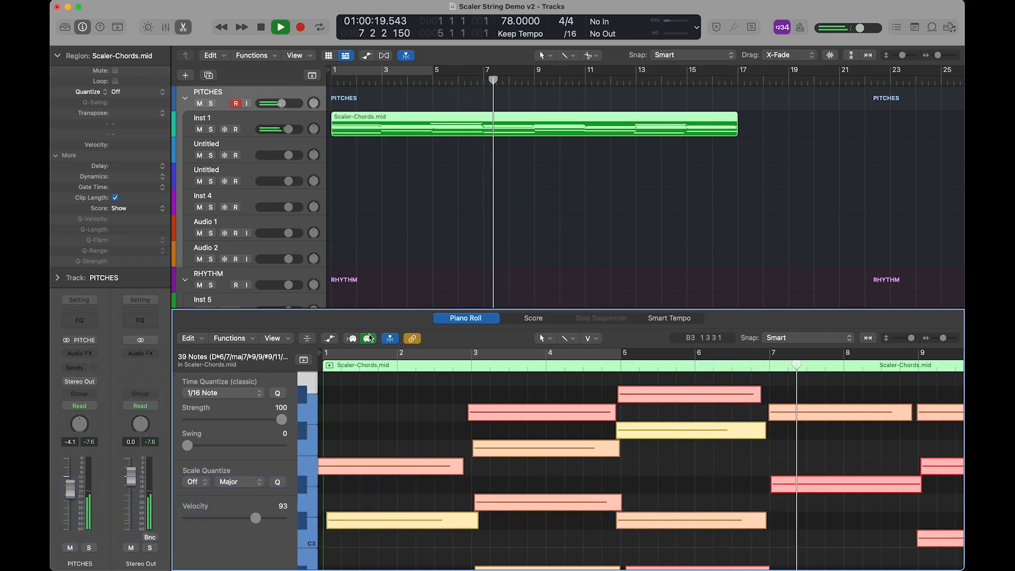
key("space")
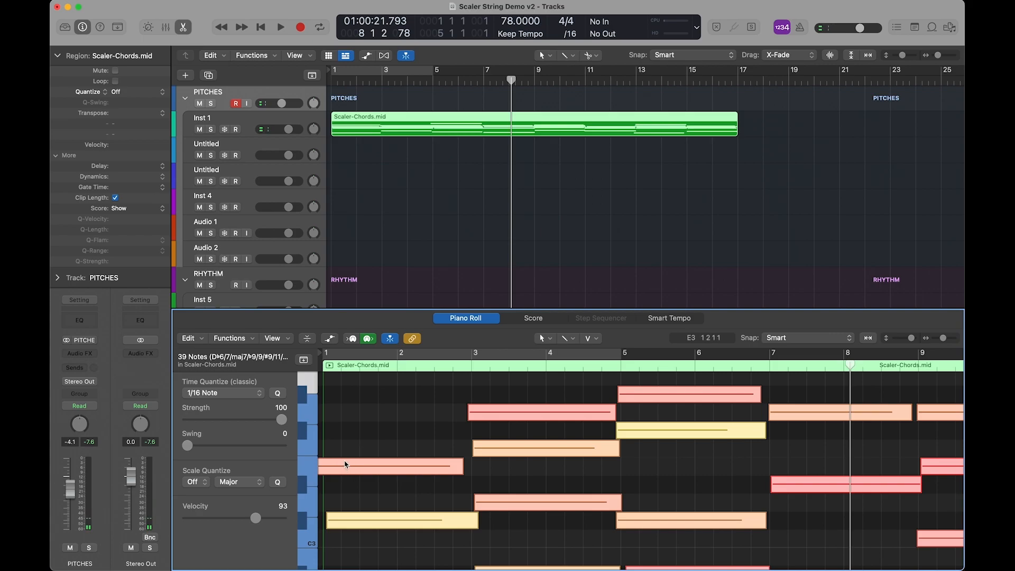
Deselect the notes and examine the shifted starts and ends of the opening chords in the Piano Roll.
scroll(346, 476, "down", 8)
scroll(349, 482, "up", 8)
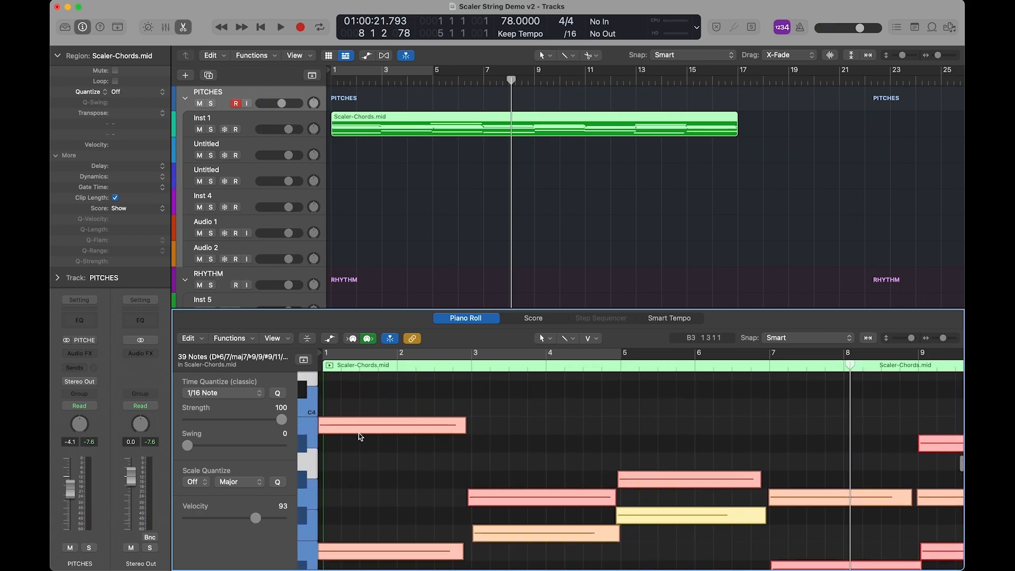
left_click(363, 400)
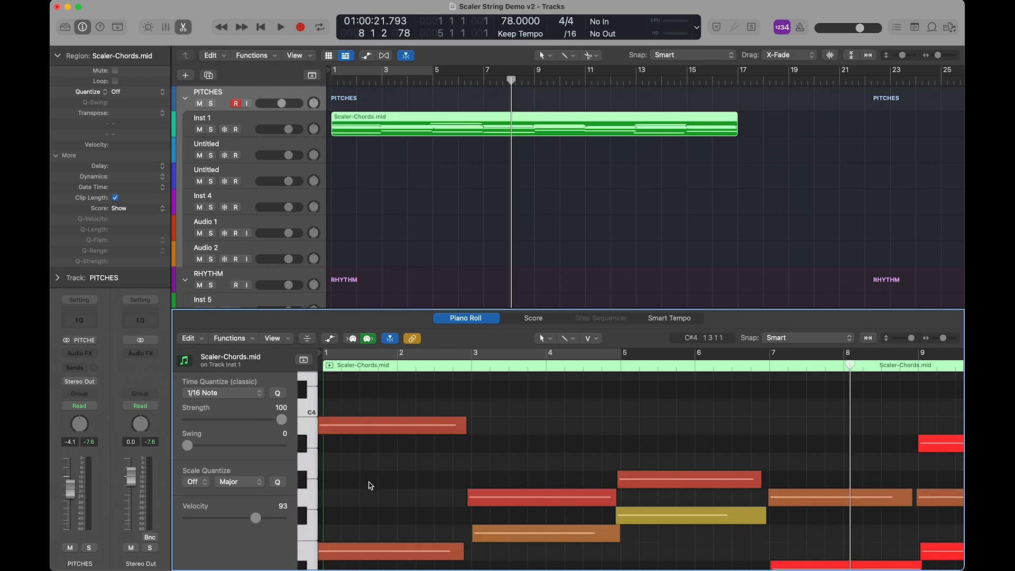
scroll(371, 475, "down", 3)
scroll(397, 456, "down", 1)
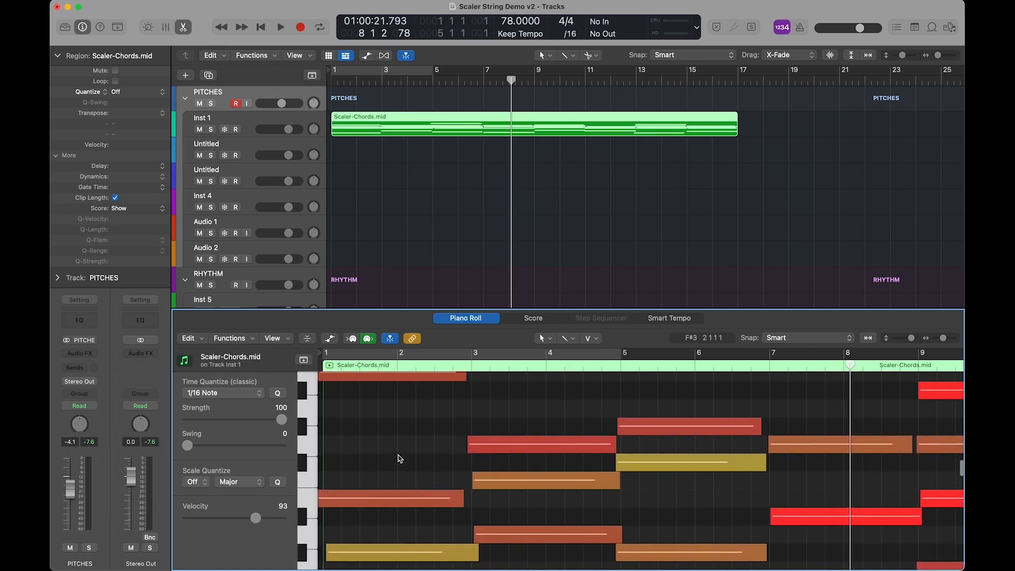
Select the first chord's early-starting B3 and E3 notes and move them so they start at position 1 1 1 1.
scroll(399, 458, "up", 2)
left_click_drag(362, 382, 379, 536)
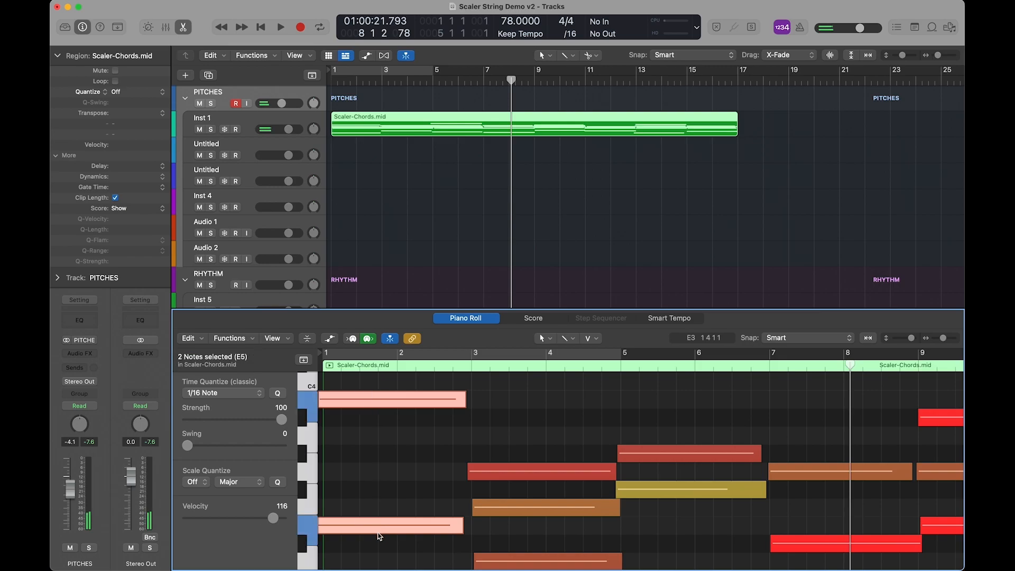
left_click_drag(349, 404, 362, 404)
key("q")
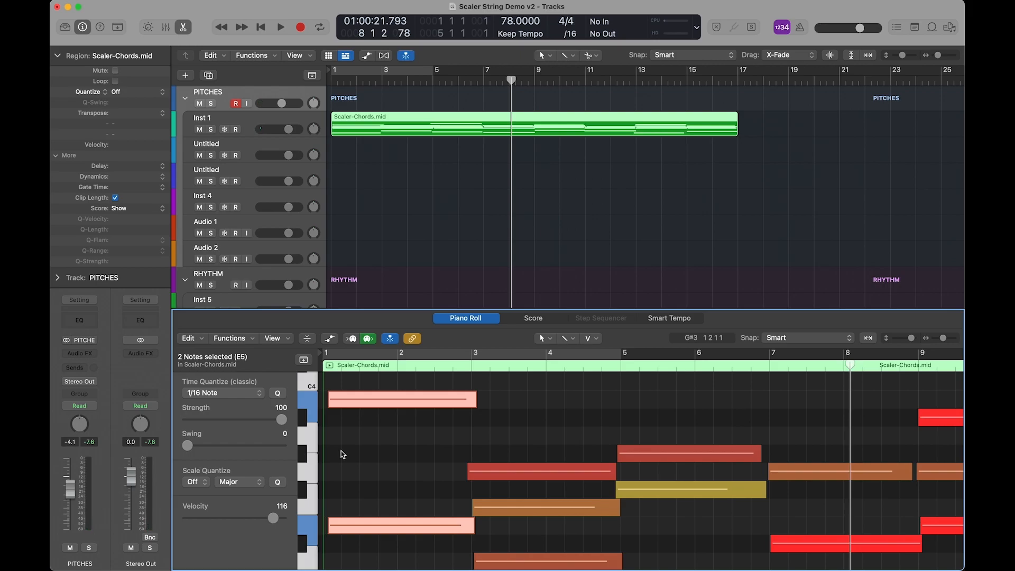
left_click(366, 406)
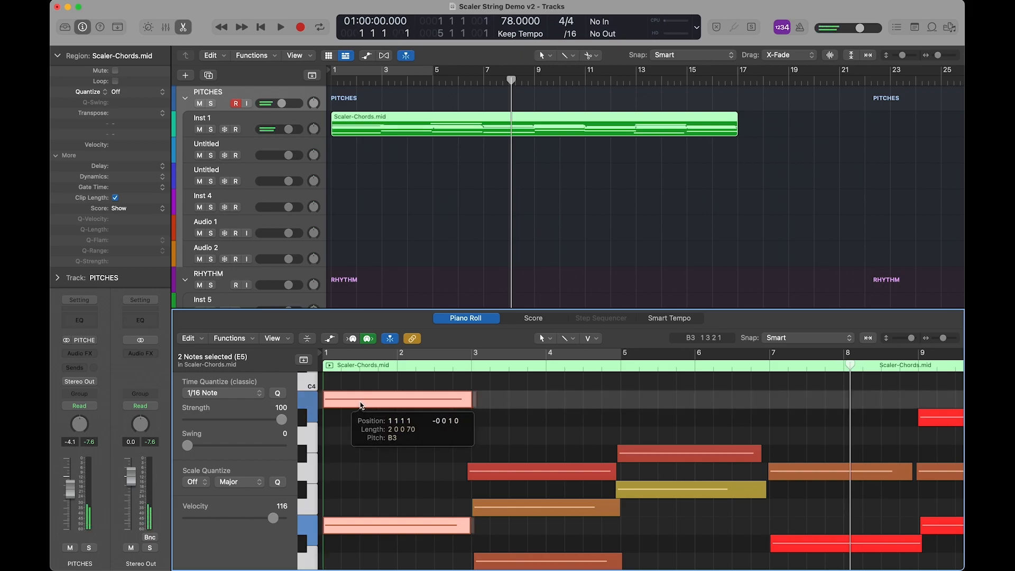
scroll(378, 469, "down", 5)
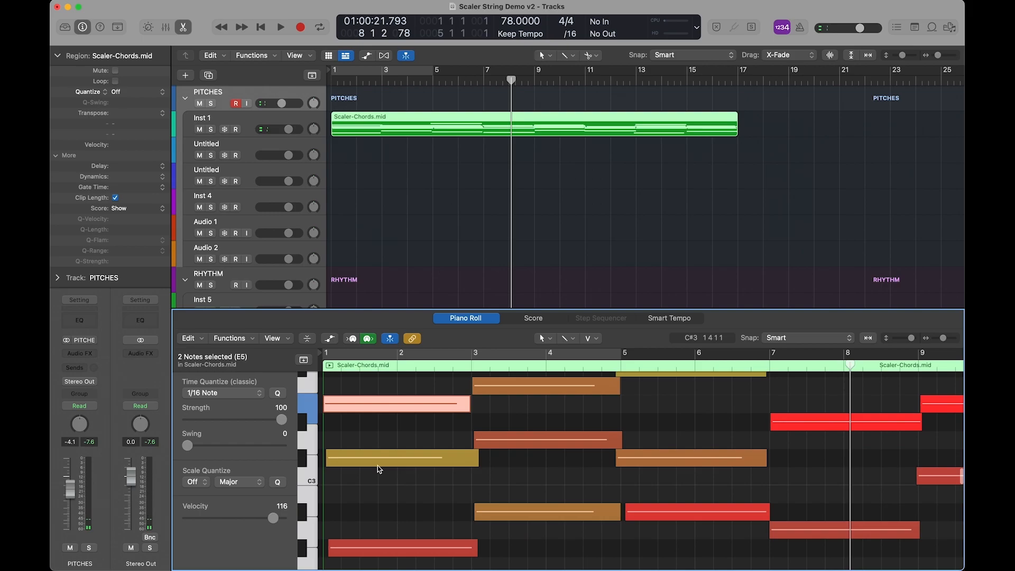
scroll(374, 485, "up", 3)
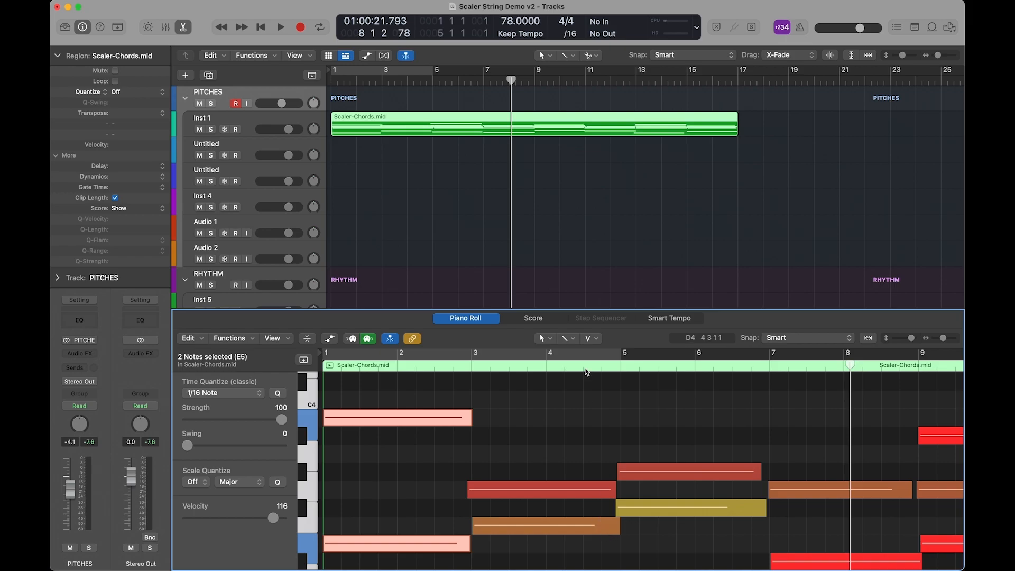
Create an empty MIDI region at bar 1 on each of the two Untitled tracks and extend both to bar 17.
left_click(339, 149)
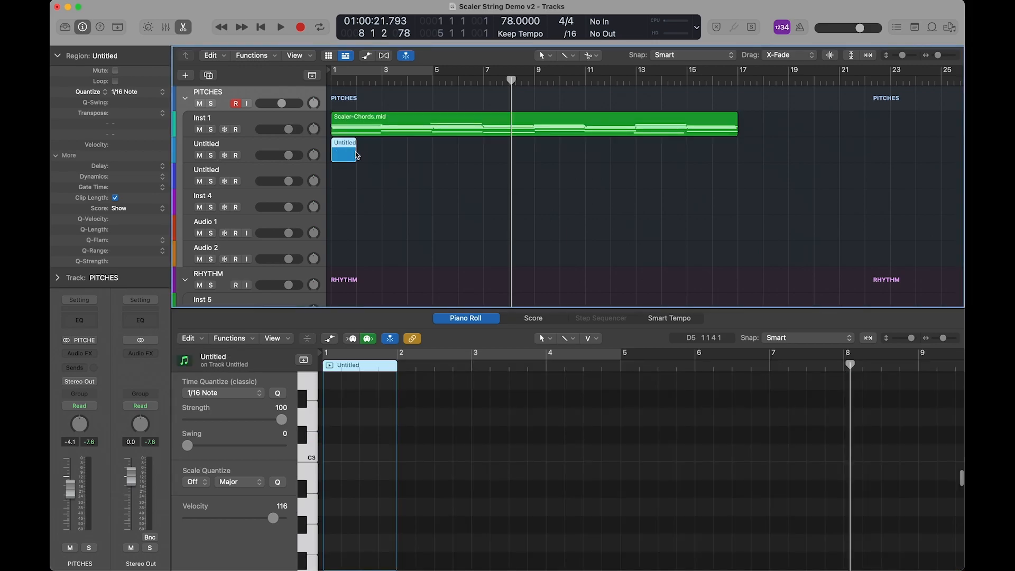
left_click_drag(354, 158, 737, 155)
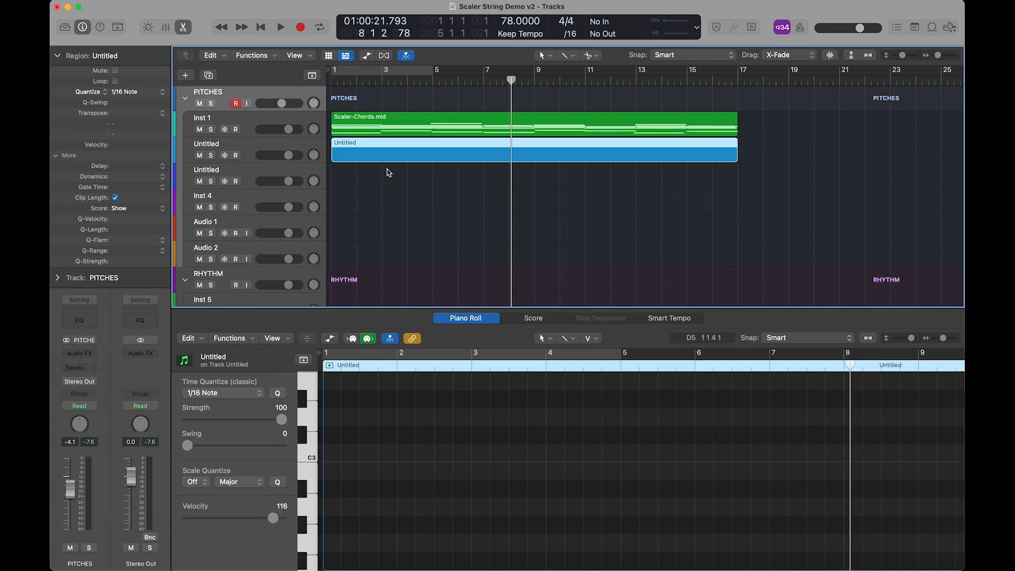
left_click(339, 178)
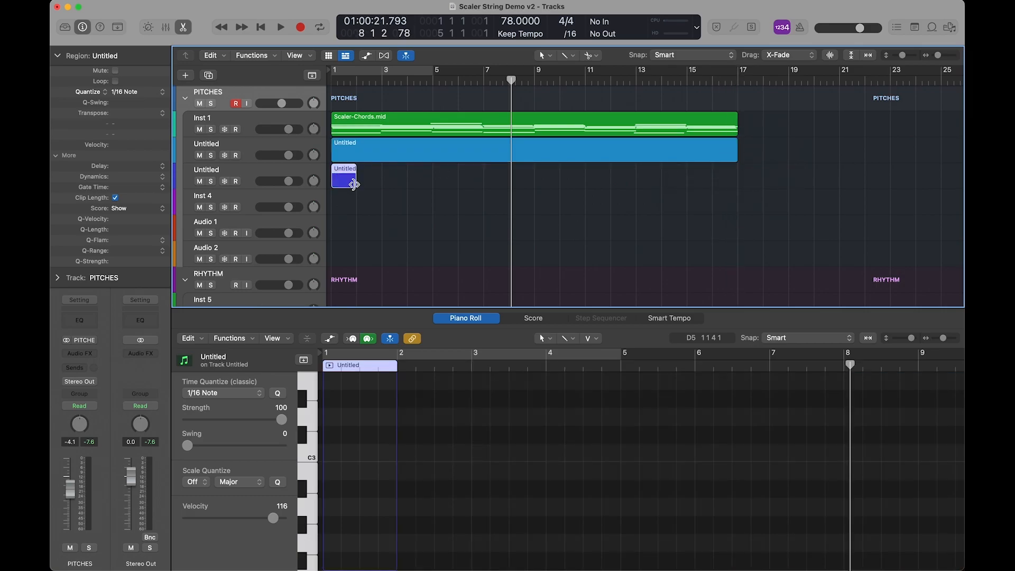
left_click_drag(355, 185, 735, 189)
Show the Scaler-Chords region in the Piano Roll, with the editor enlarged and all 16 bars in view.
left_click(391, 124)
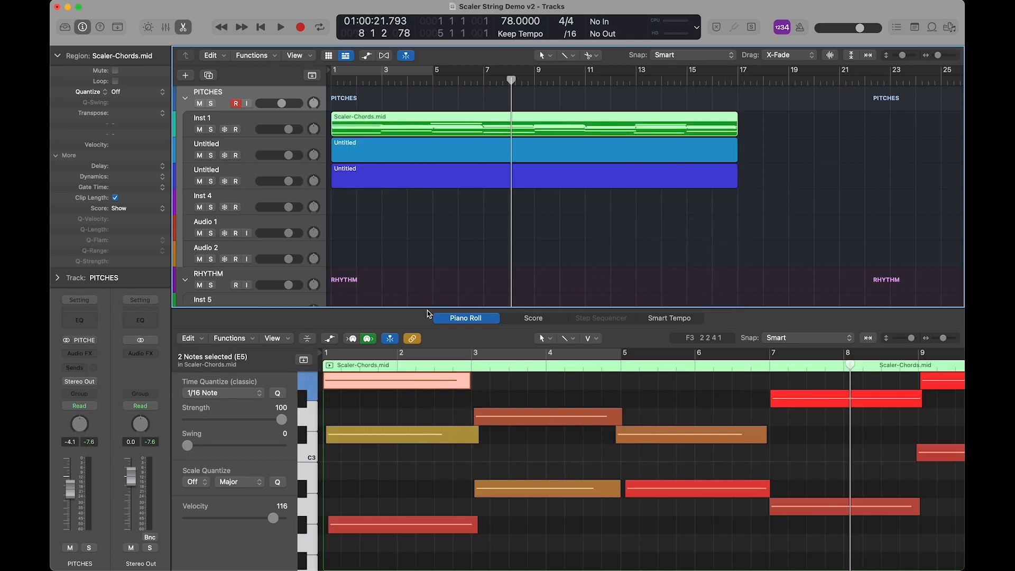
left_click_drag(426, 307, 414, 166)
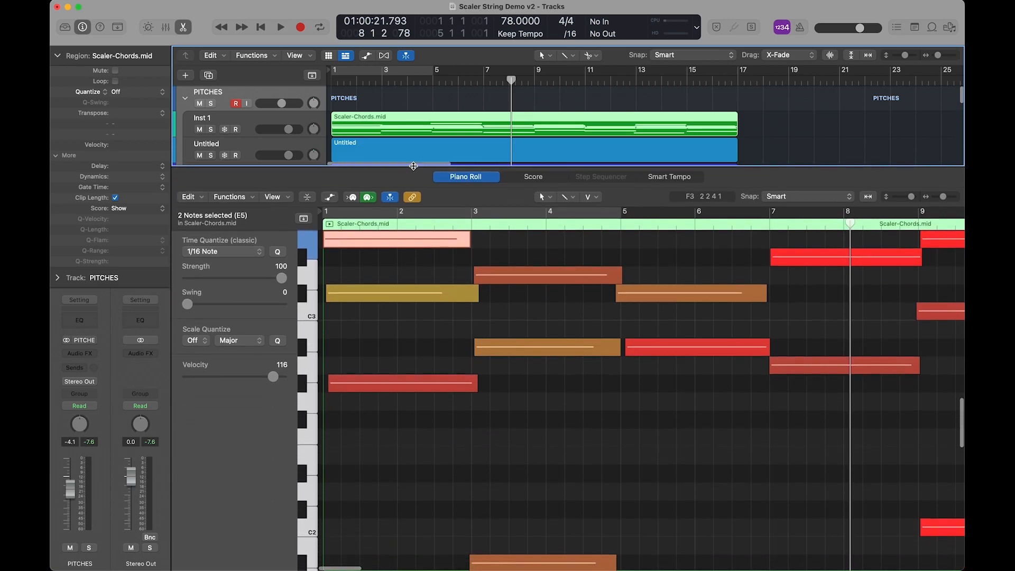
left_click(423, 353, "ctrl+alt")
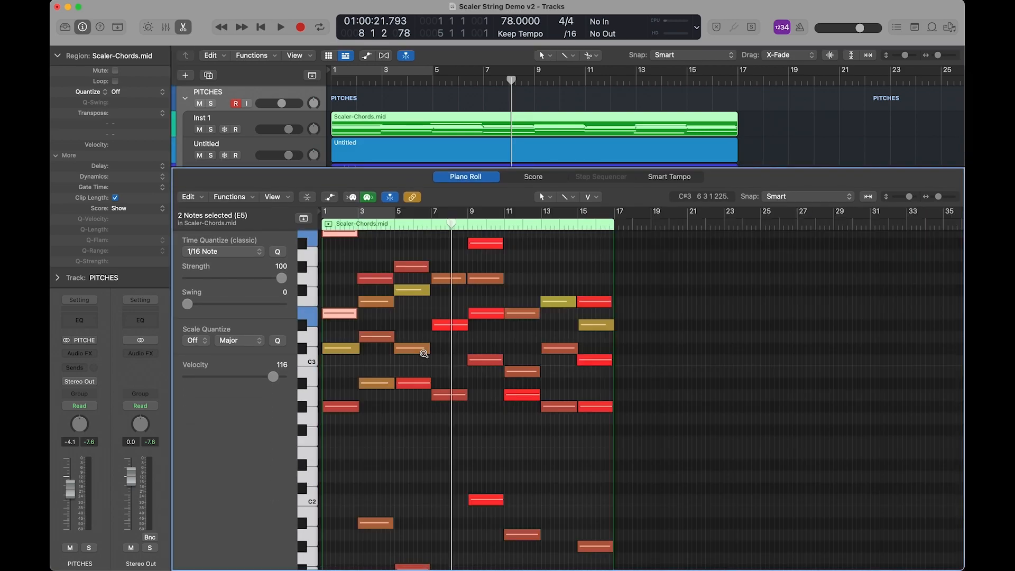
scroll(437, 414, "up", 3)
Cut one or two notes from every Scaler-Chords chord except bar 7's, and paste them into the first Untitled region at bar 1.
left_click(344, 306)
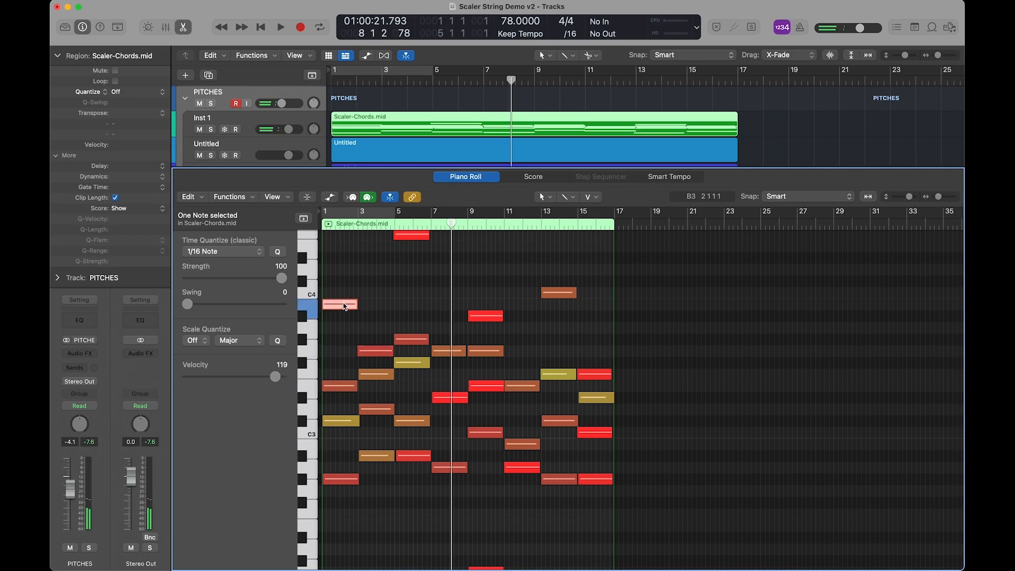
mouse_move(344, 306)
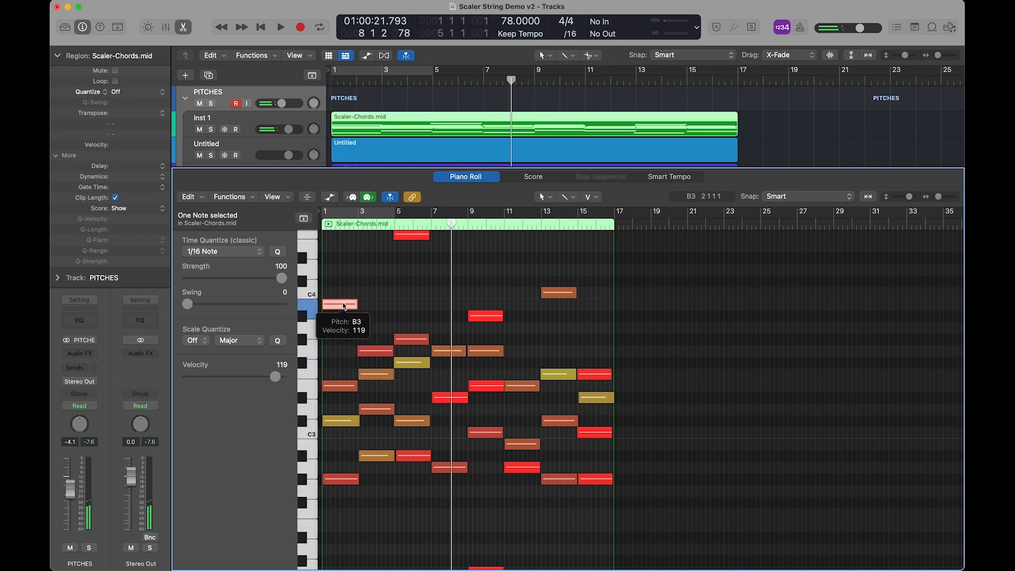
left_click(376, 352, "shift")
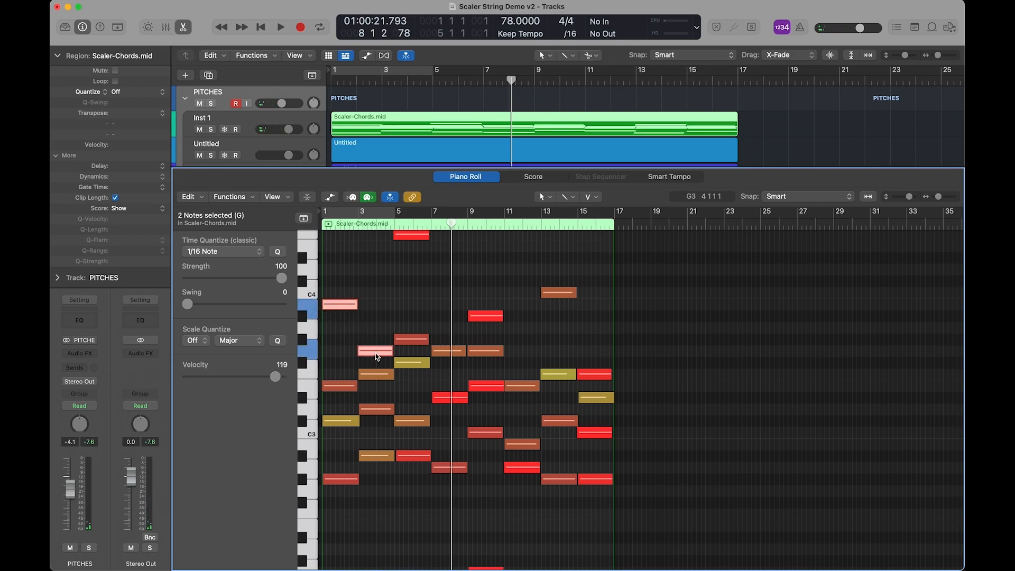
left_click(379, 375, "shift")
left_click(411, 339, "shift")
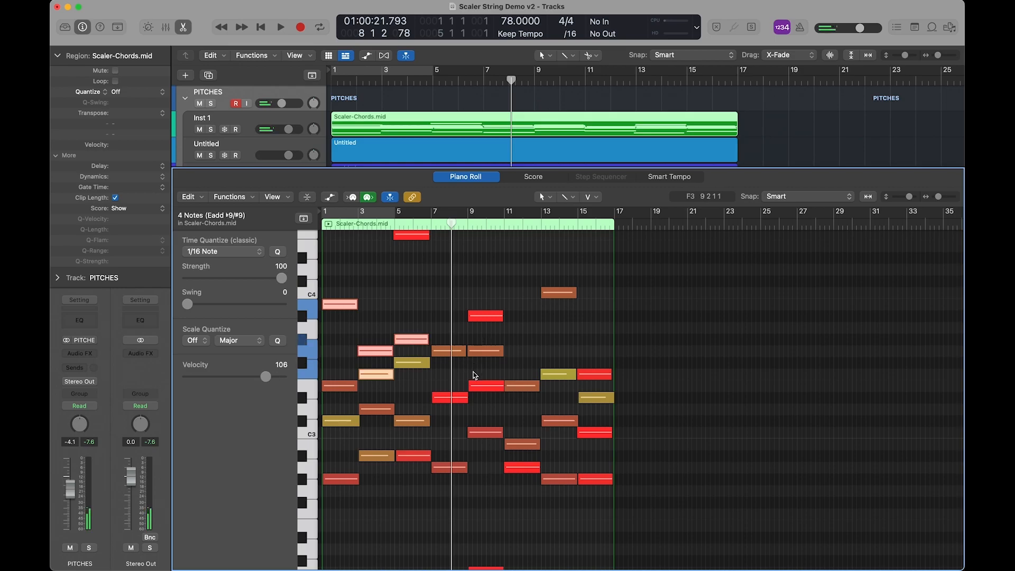
left_click(492, 350, "shift")
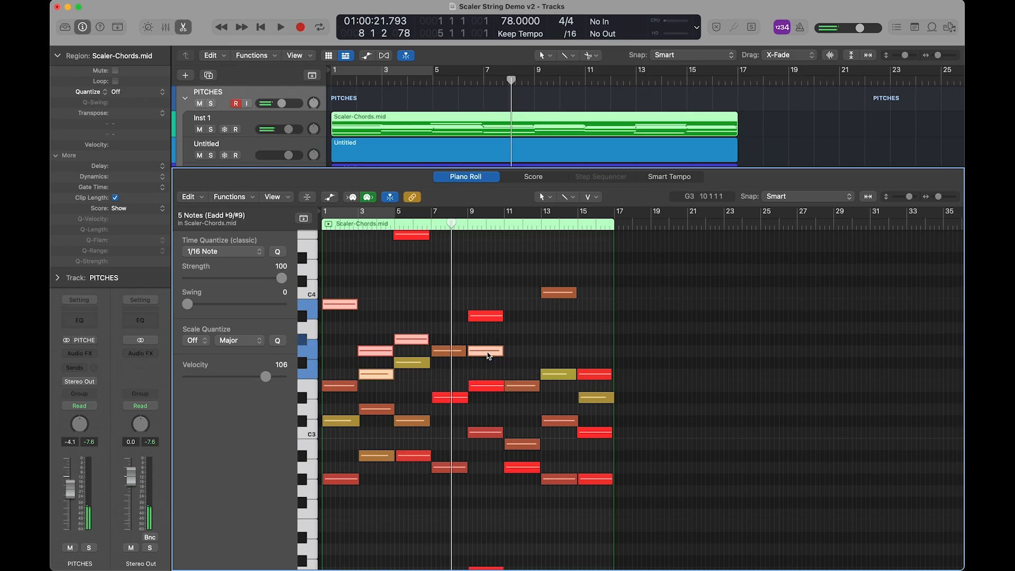
left_click(491, 432, "shift")
left_click(556, 421, "shift")
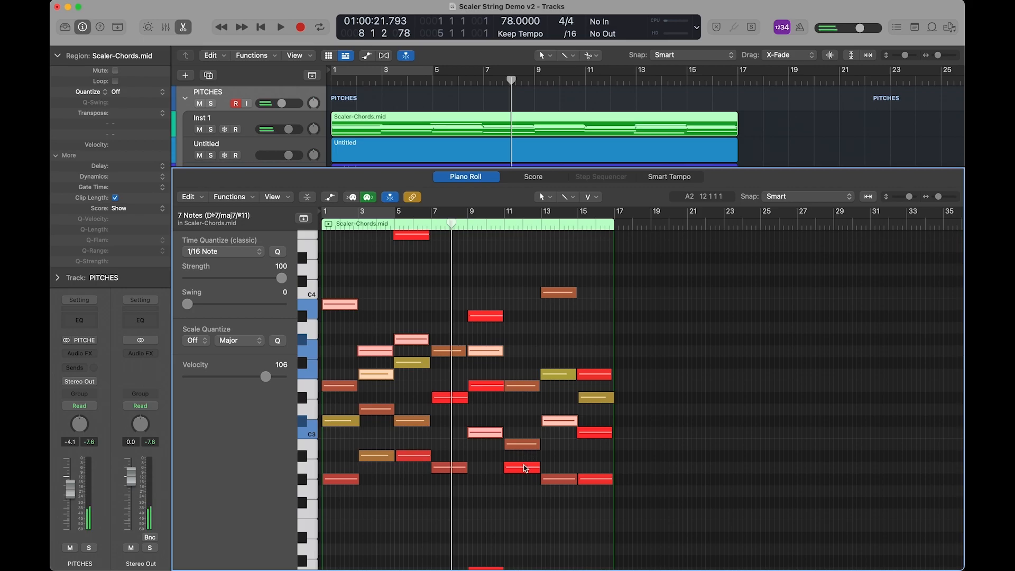
left_click(524, 468, "shift")
left_click(596, 398, "shift")
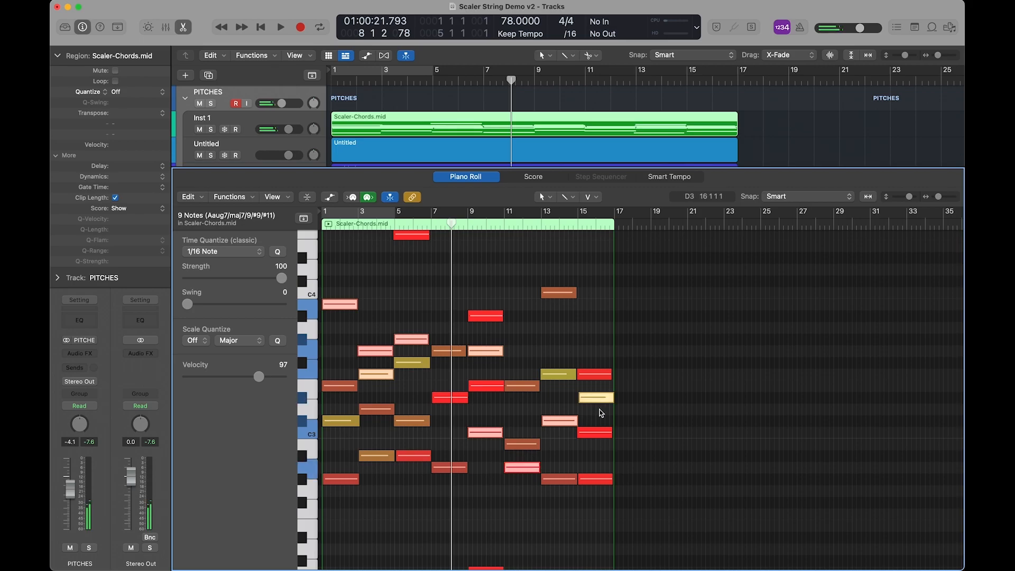
left_click(595, 479, "shift")
scroll(472, 530, "down", 3)
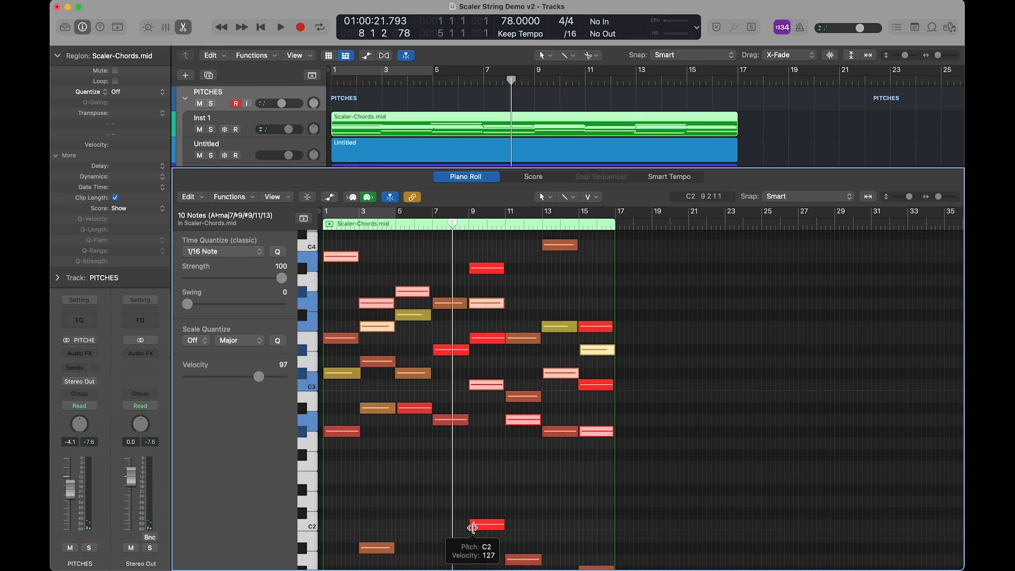
key("Return")
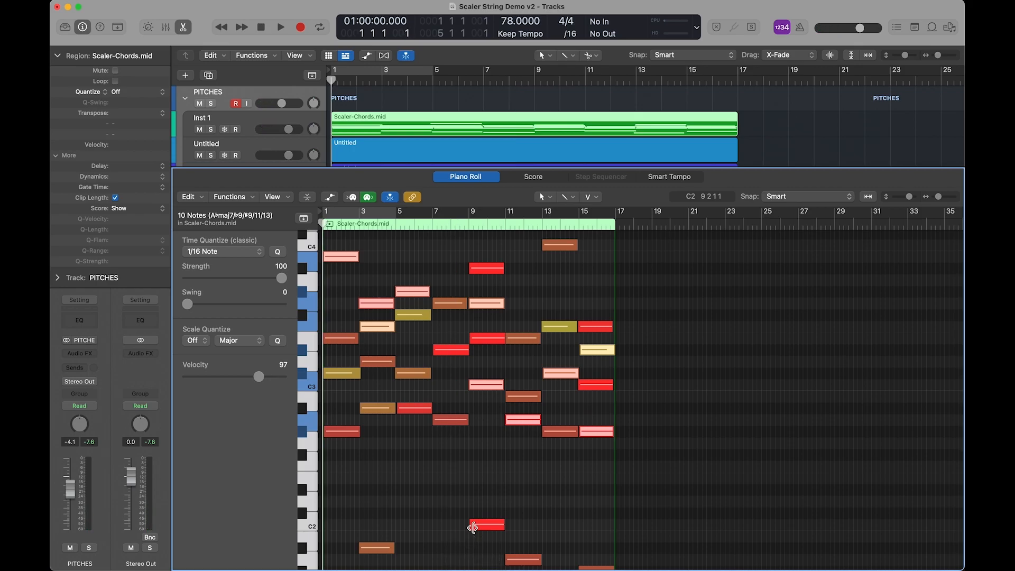
key("Delete")
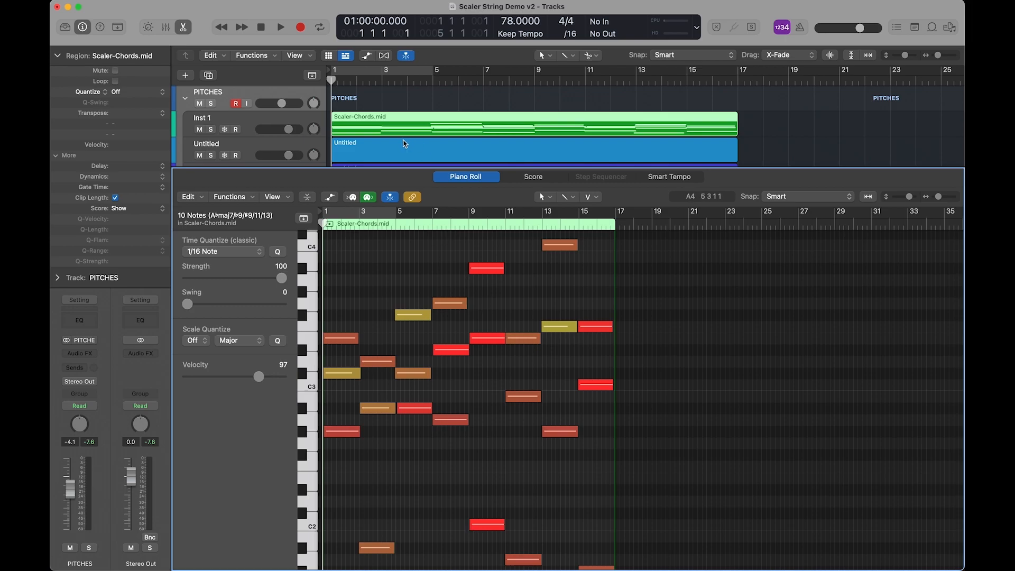
left_click(405, 144)
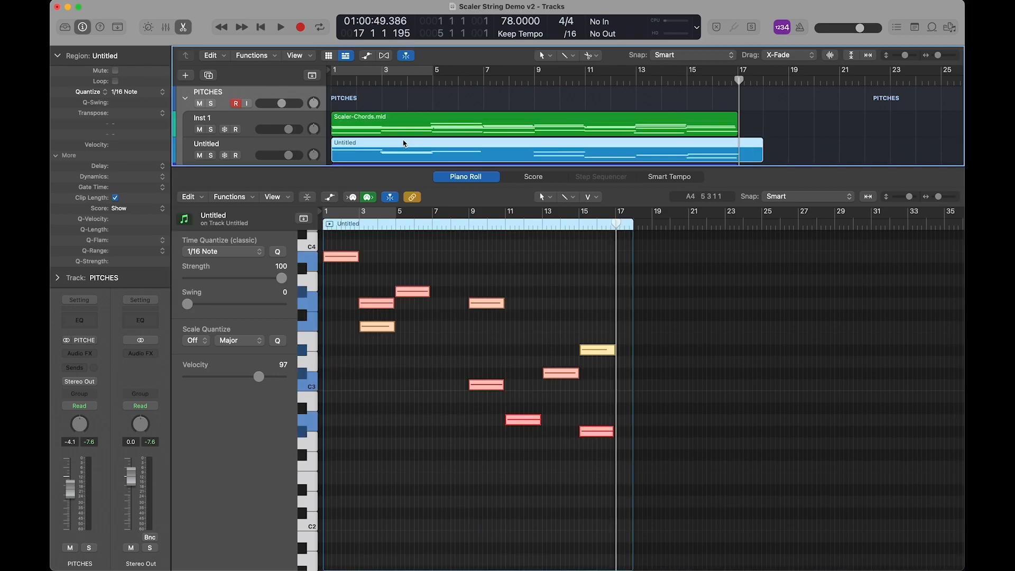
Cut one or two further notes from every Scaler-Chords chord except the one at bar 5.
left_click(401, 121)
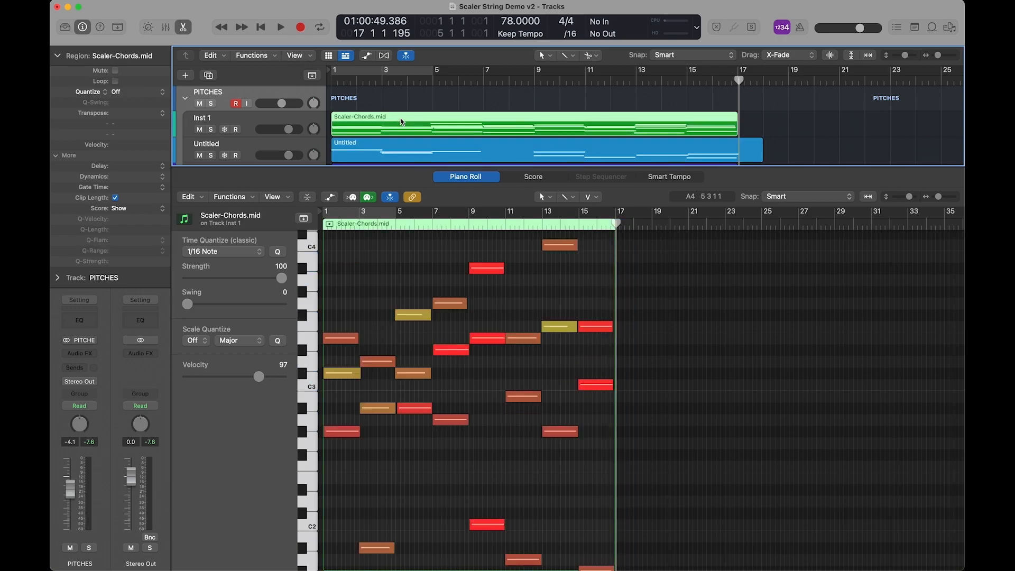
left_click(345, 376)
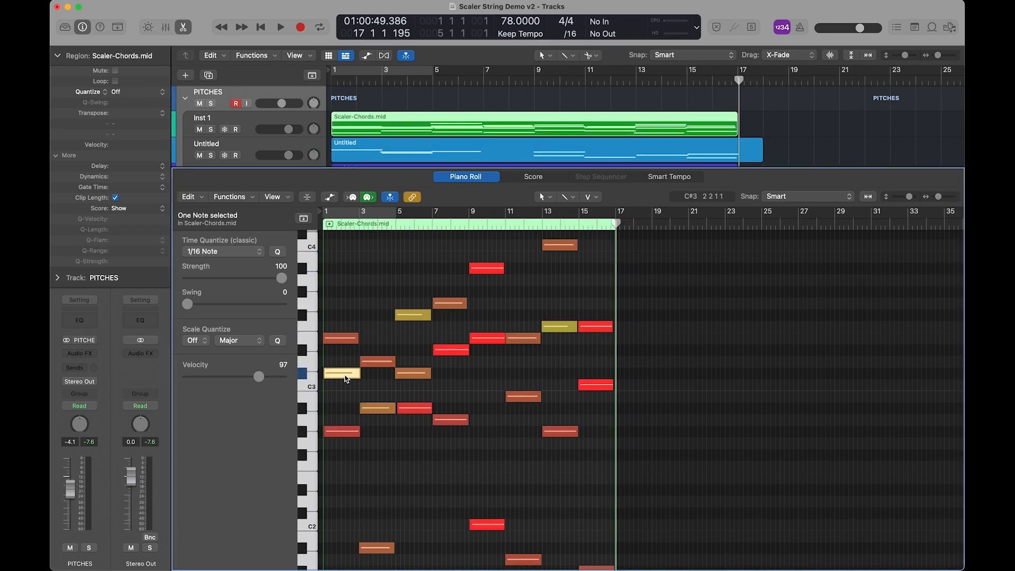
left_click(388, 412, "shift")
left_click(377, 548, "shift")
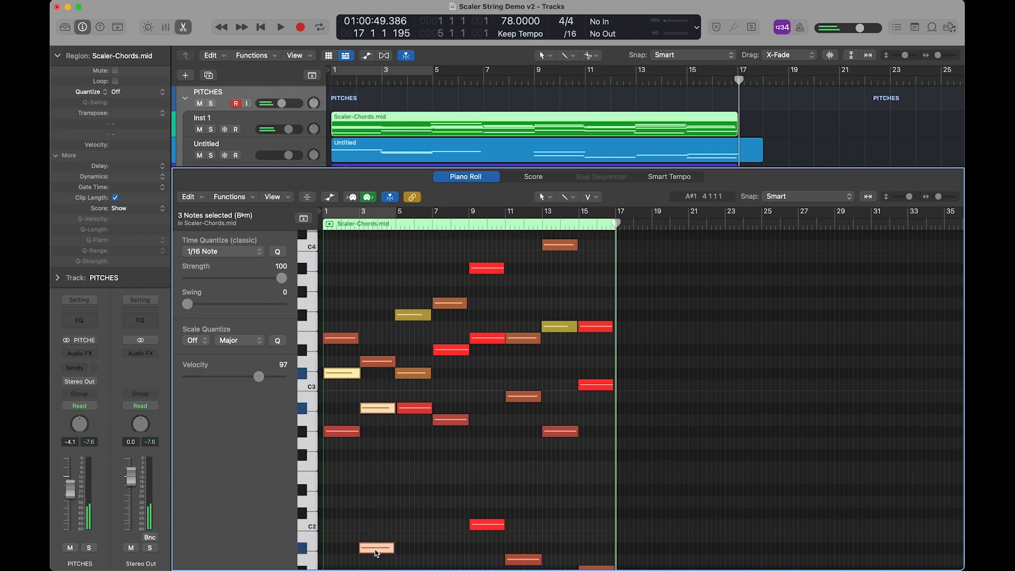
left_click(451, 350, "shift")
left_click(487, 339, "shift")
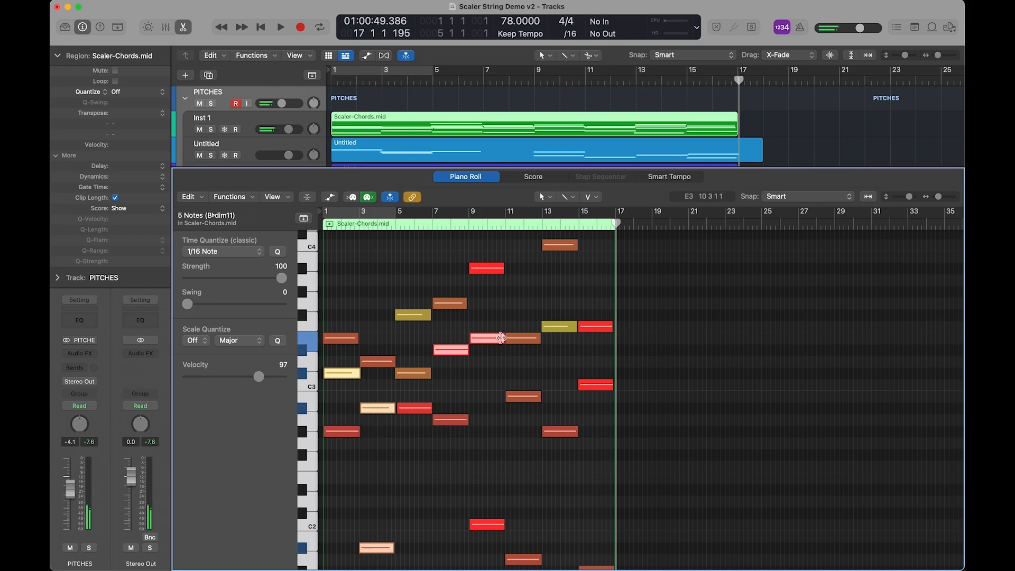
left_click(527, 397, "shift")
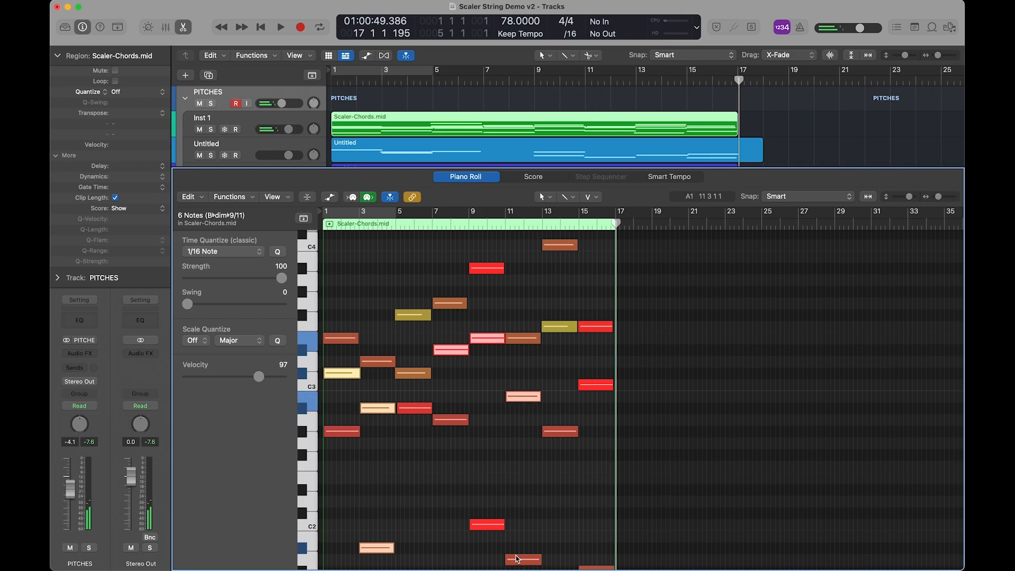
left_click(517, 560, "shift")
left_click(595, 326, "shift")
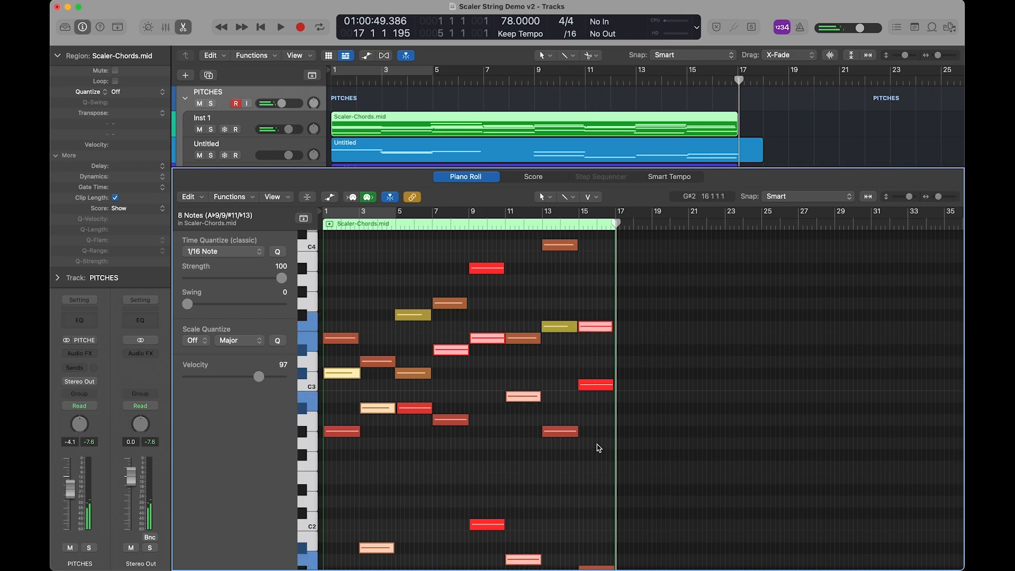
left_click(604, 386, "shift")
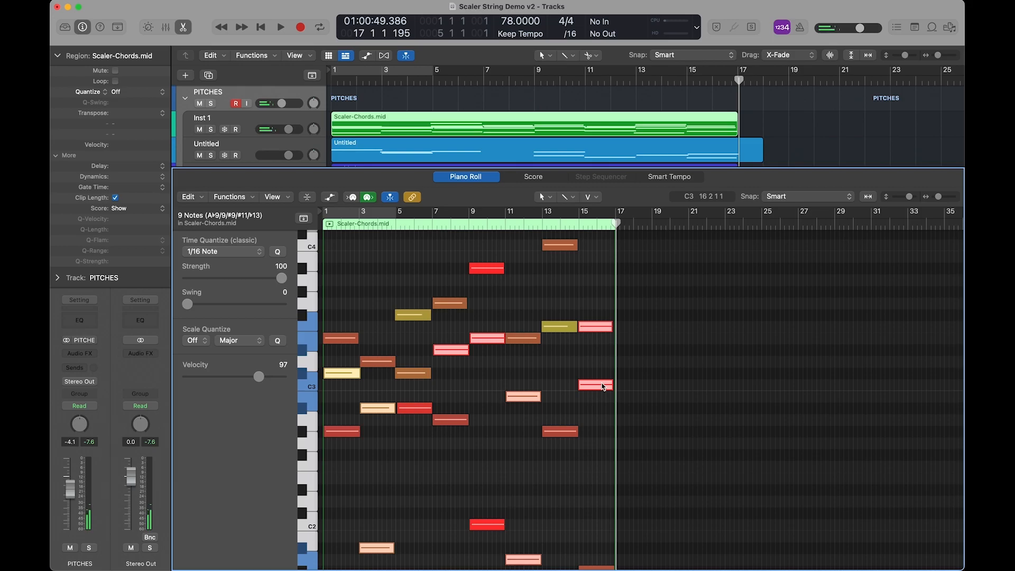
left_click(562, 247, "shift")
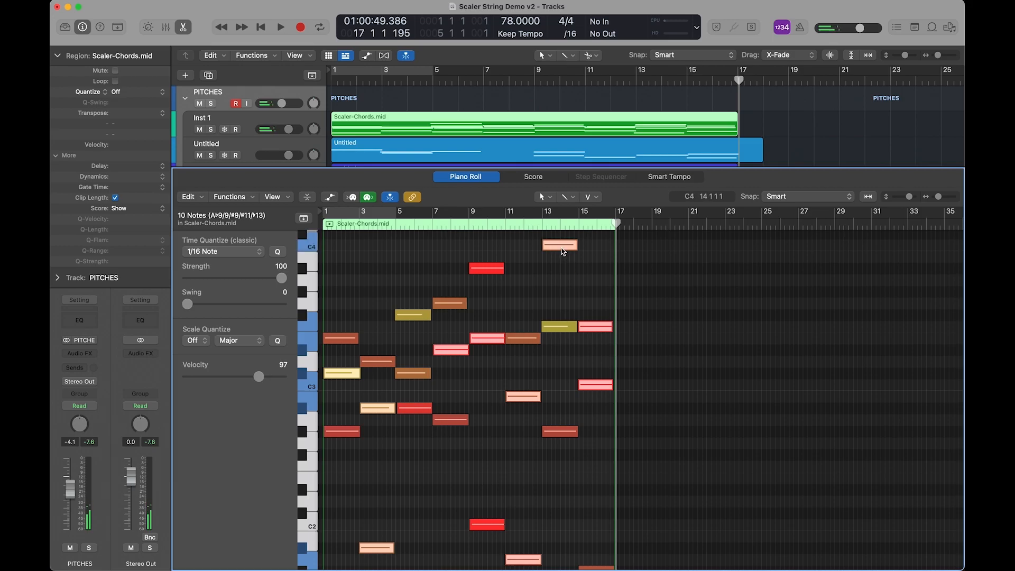
key("Delete")
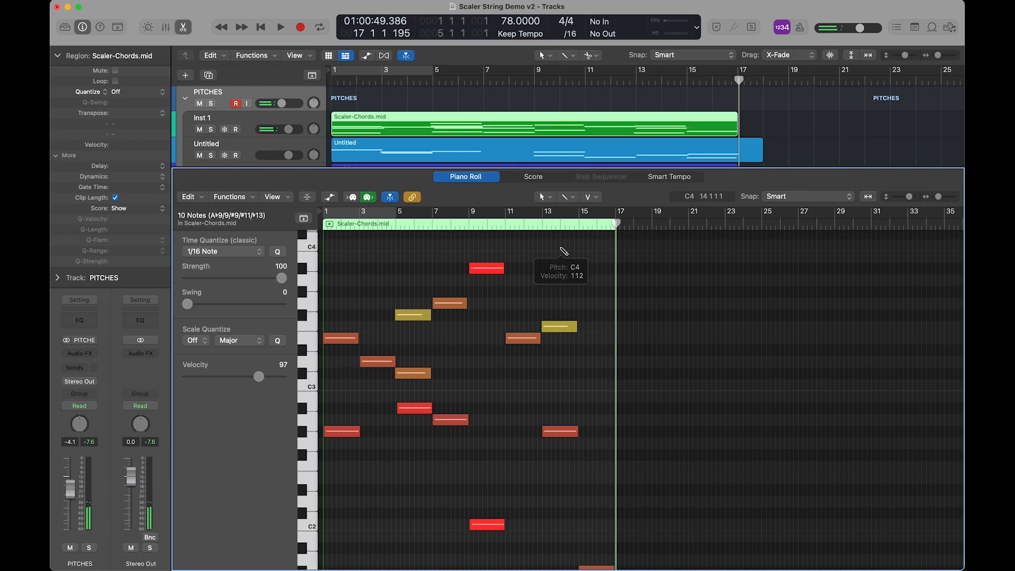
Paste the cut notes into the second Untitled track's region, starting at bar 1.
scroll(383, 122, "down", 1)
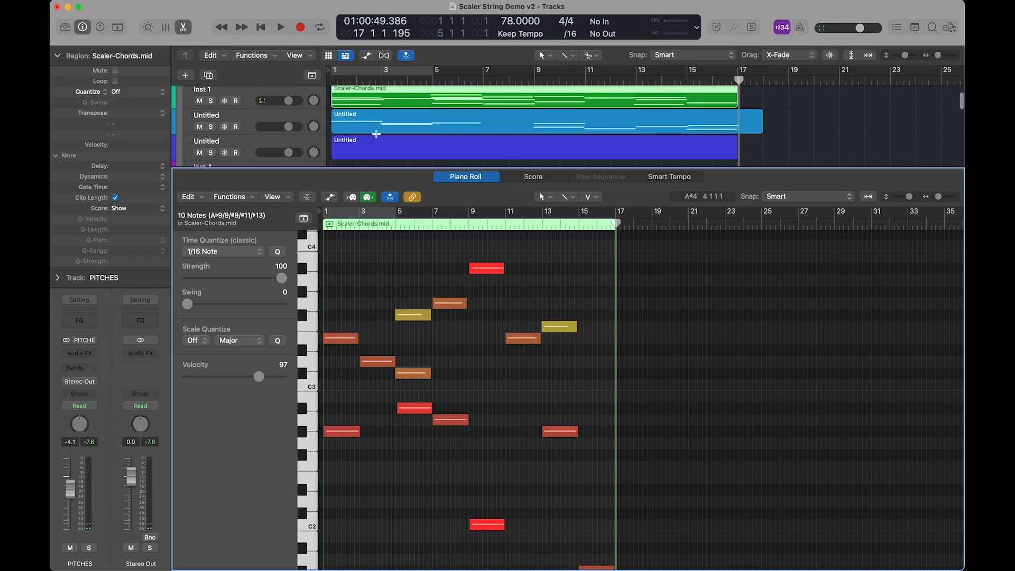
left_click(375, 144)
key("Return")
key("super+v")
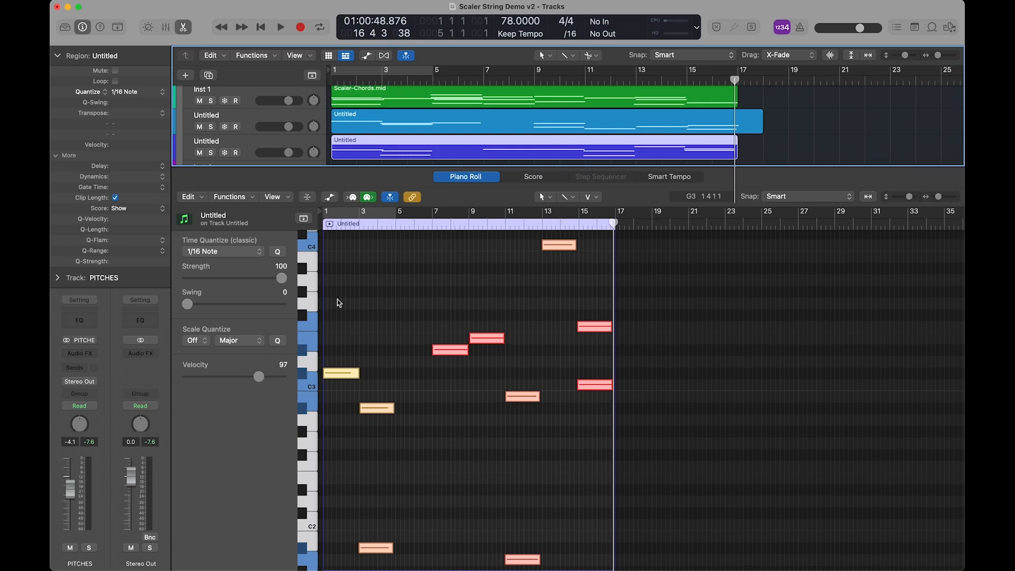
Show the mixer in place of the Piano Roll and deselect the region in the Tracks area.
key("x")
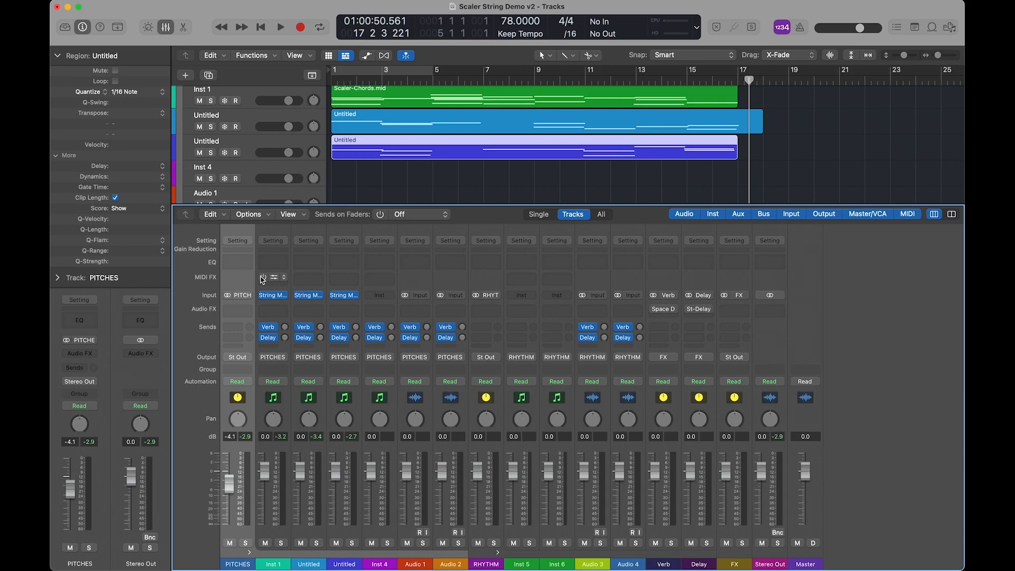
left_click(710, 196)
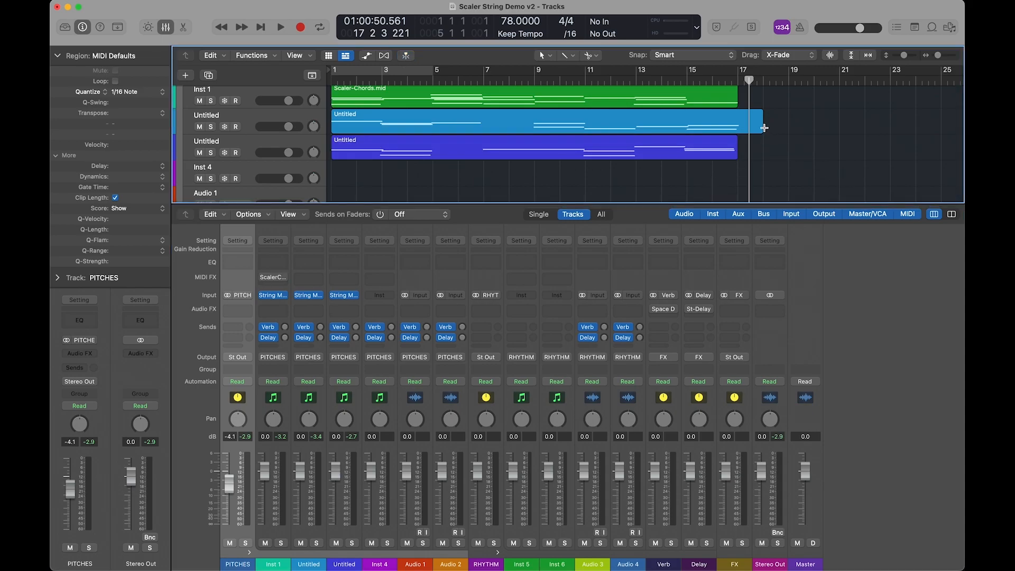
Shorten the first Untitled track's region to end at bar 17 and play the arrangement from the start.
left_click_drag(762, 128, 737, 130)
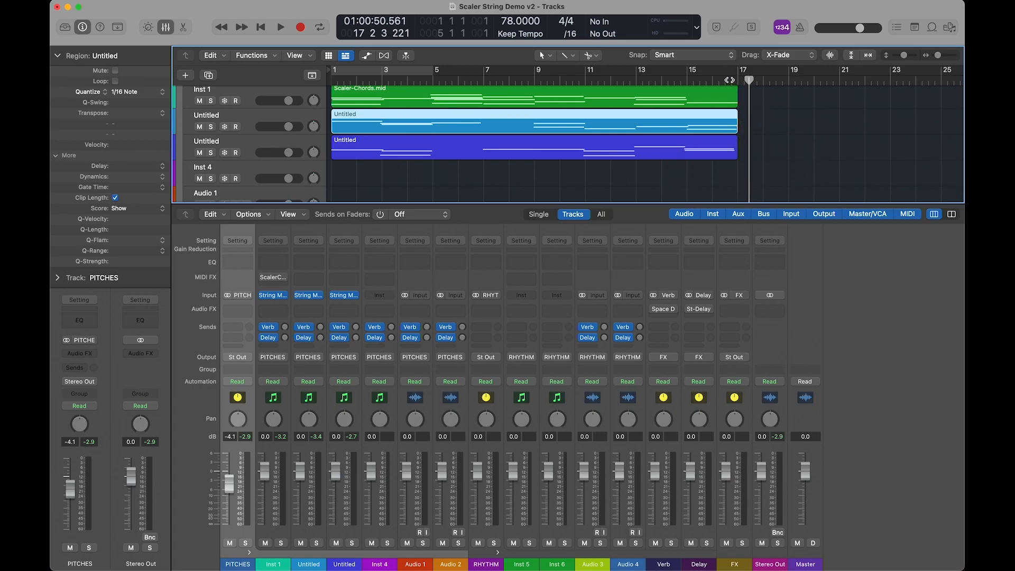
left_click(737, 81)
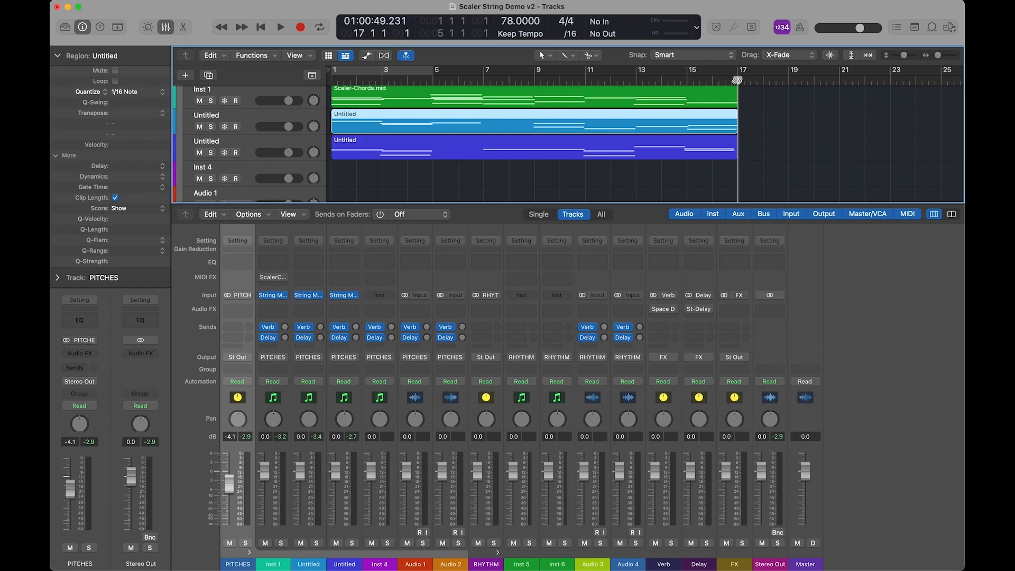
key("Return")
key("space")
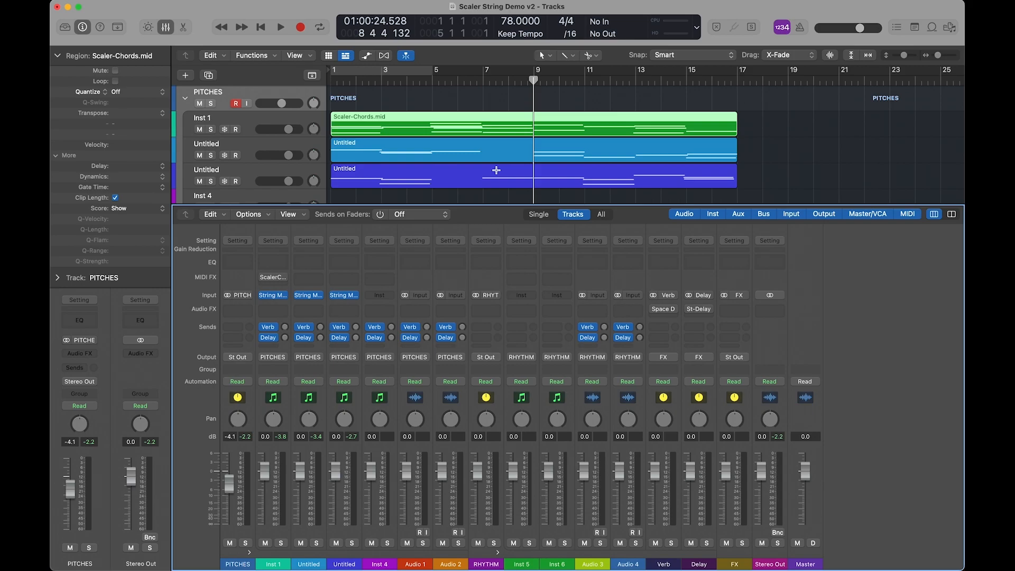
In the Scaler-Chords region, set the playhead to bar 5 and cut the lowest notes at bars 5 and 13.
key("e")
scroll(419, 413, "down", 4)
scroll(420, 412, "down", 1)
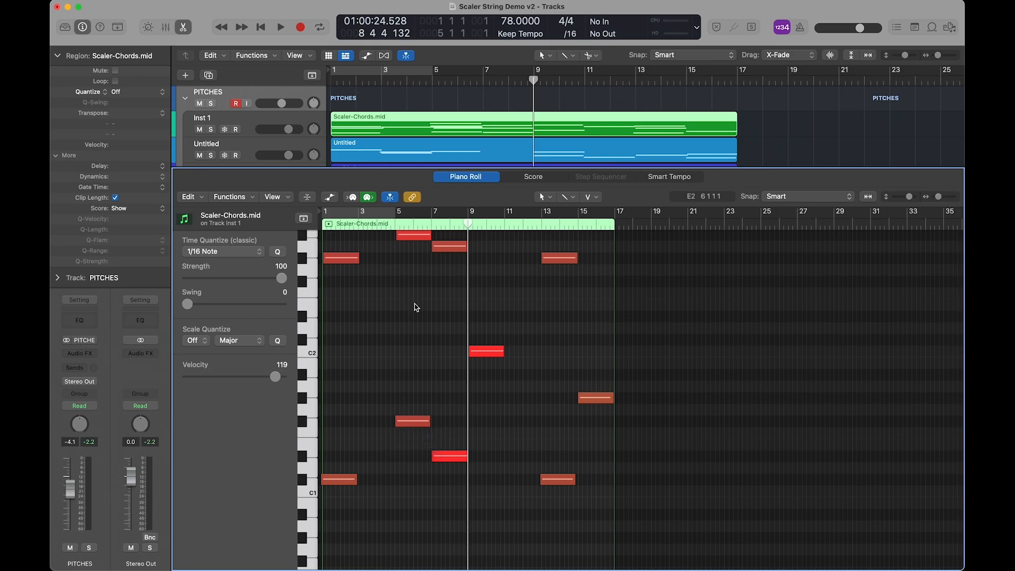
left_click(395, 226)
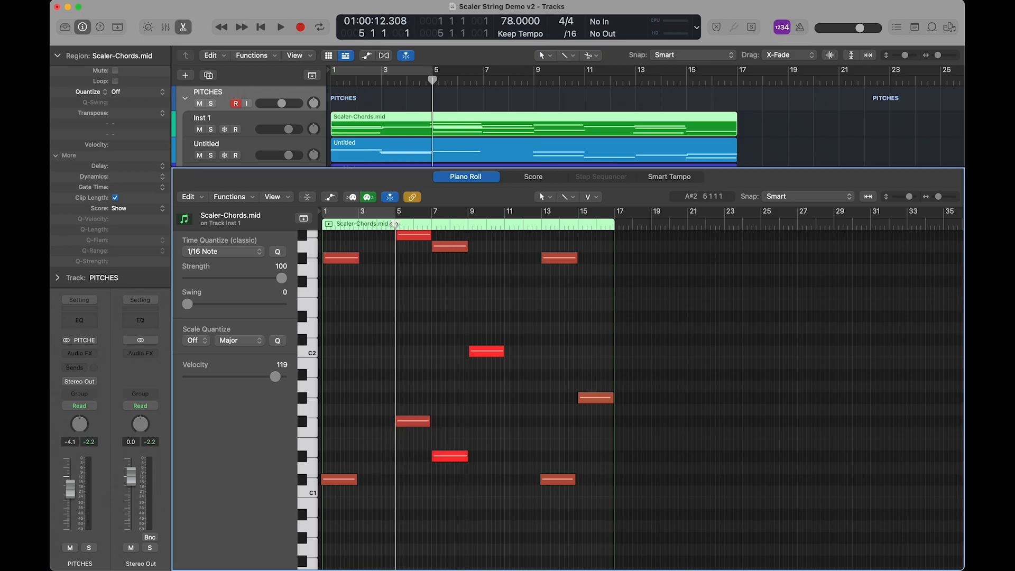
left_click(415, 422)
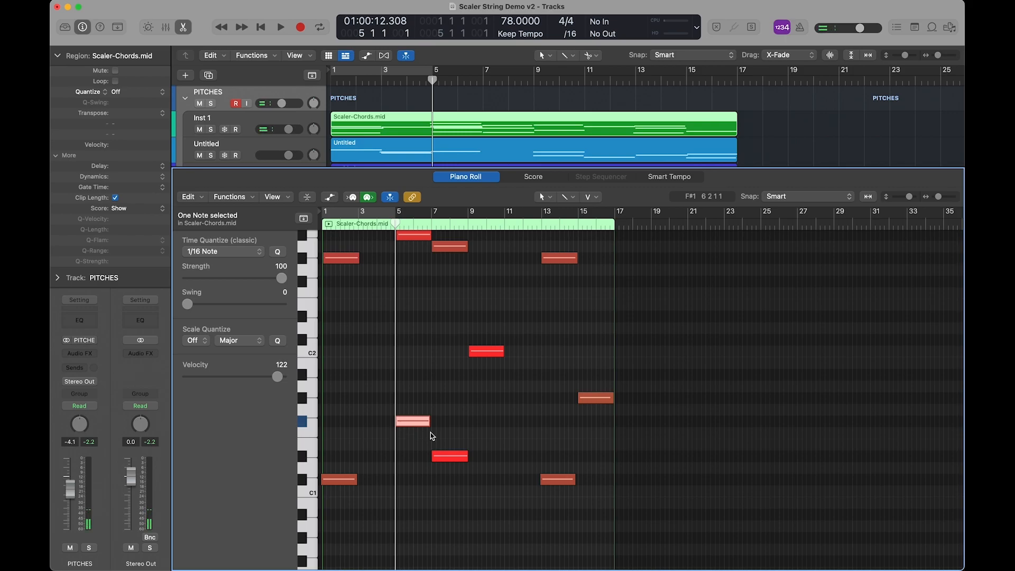
left_click(553, 483, "shift")
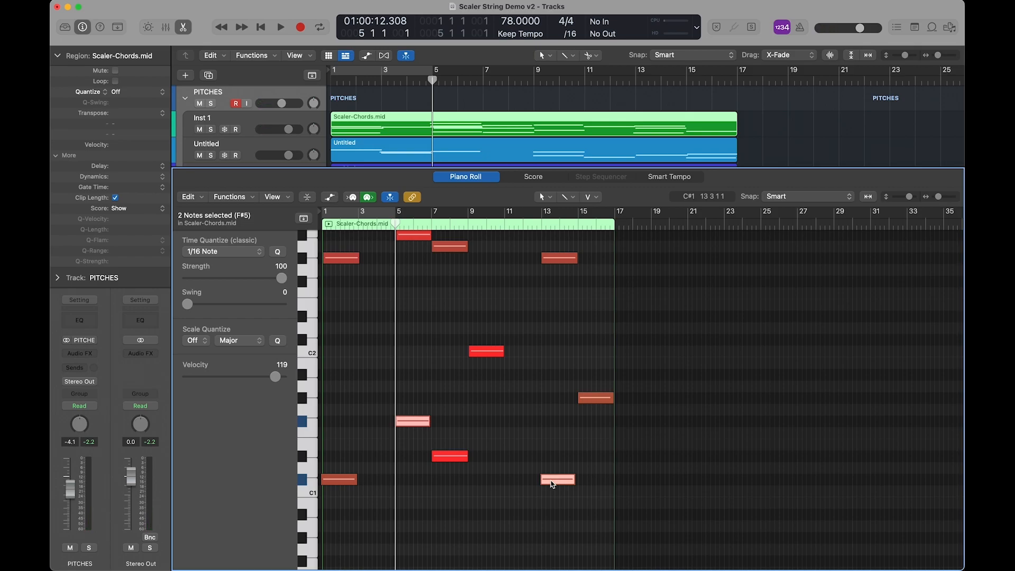
key("Delete")
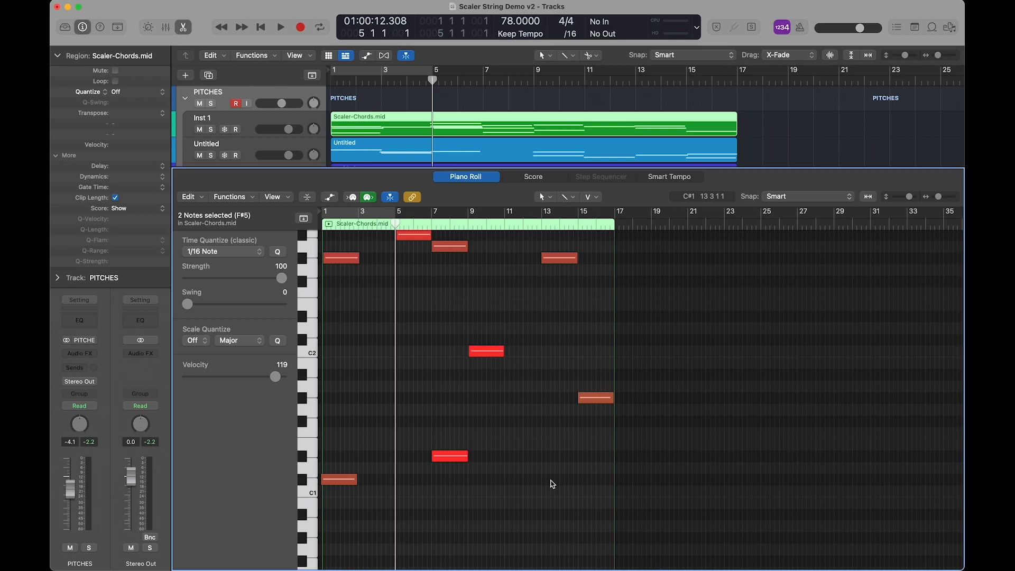
Paste the two cut bass notes into the first Untitled track's region, starting at bar 5.
left_click(452, 148)
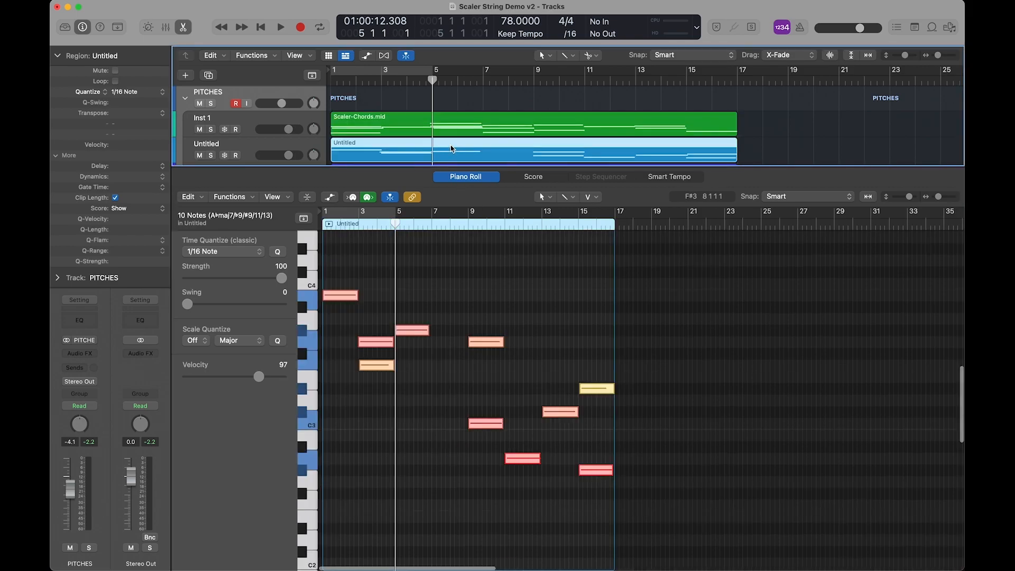
left_click(403, 442)
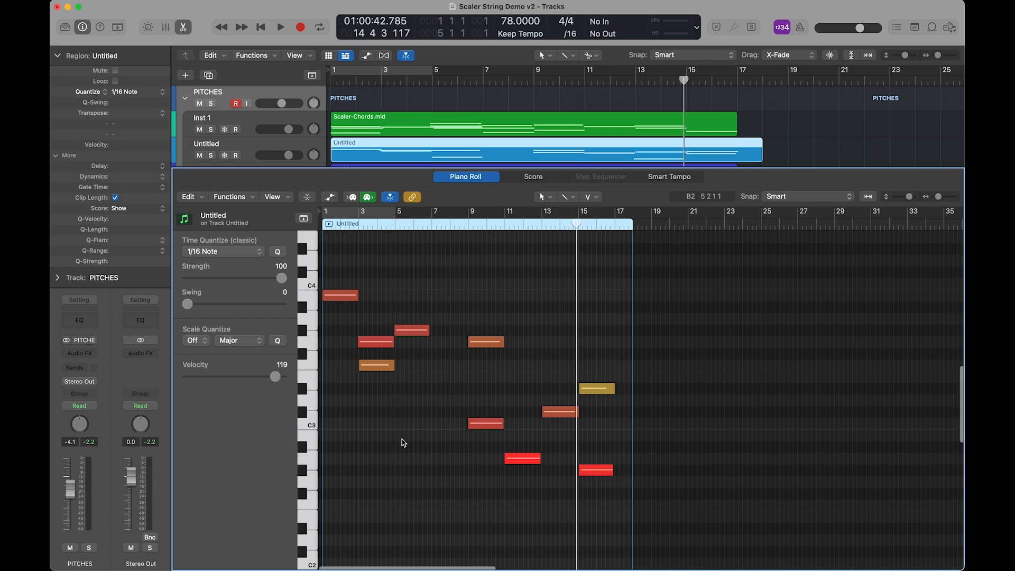
scroll(403, 443, "down", 8)
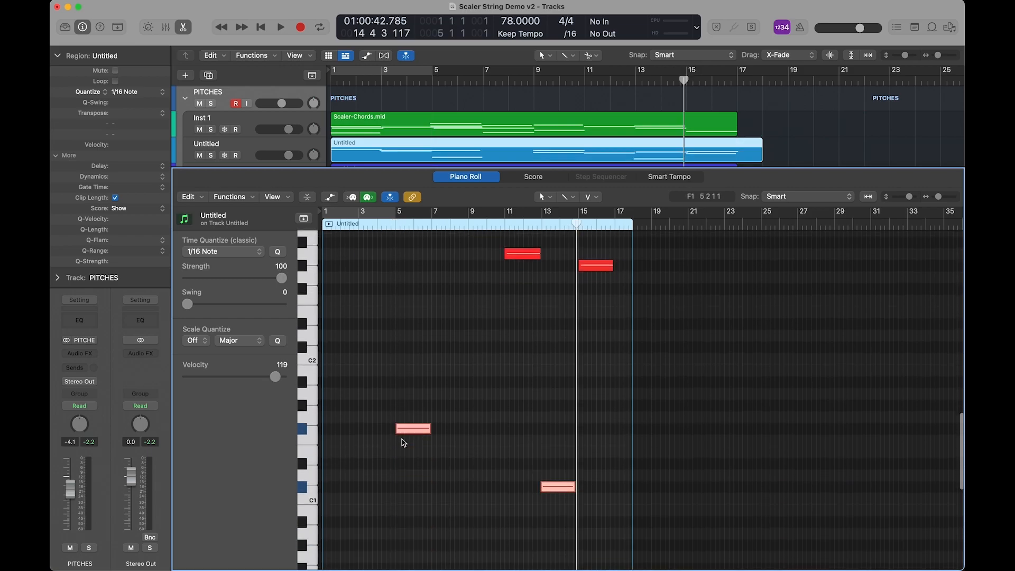
scroll(403, 442, "down", 2)
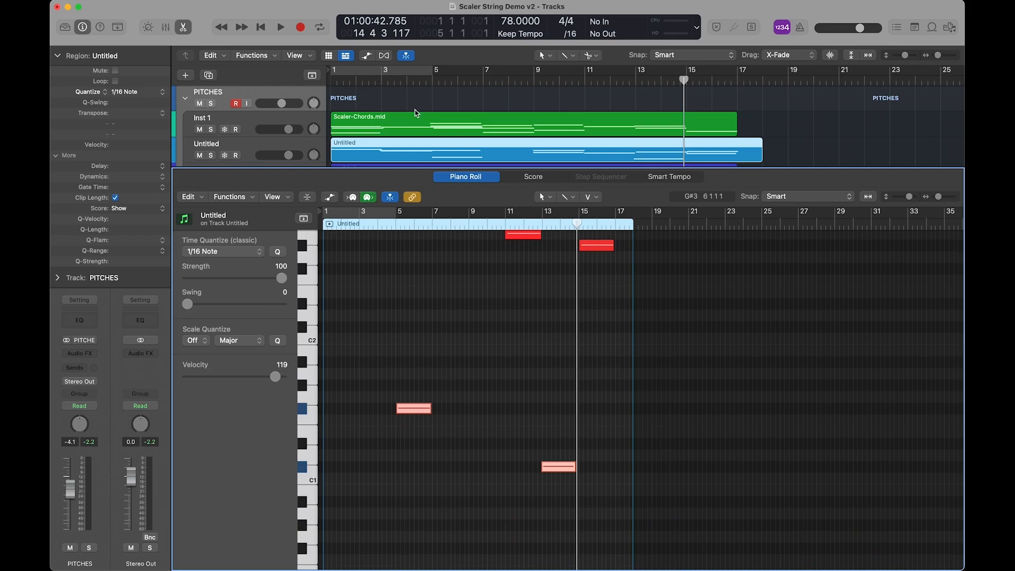
Cut the lowest Scaler-Chords notes at bars 7 and 15 and set the playhead to bar 7.
left_click(414, 119)
scroll(487, 410, "down", 6)
left_click(460, 480)
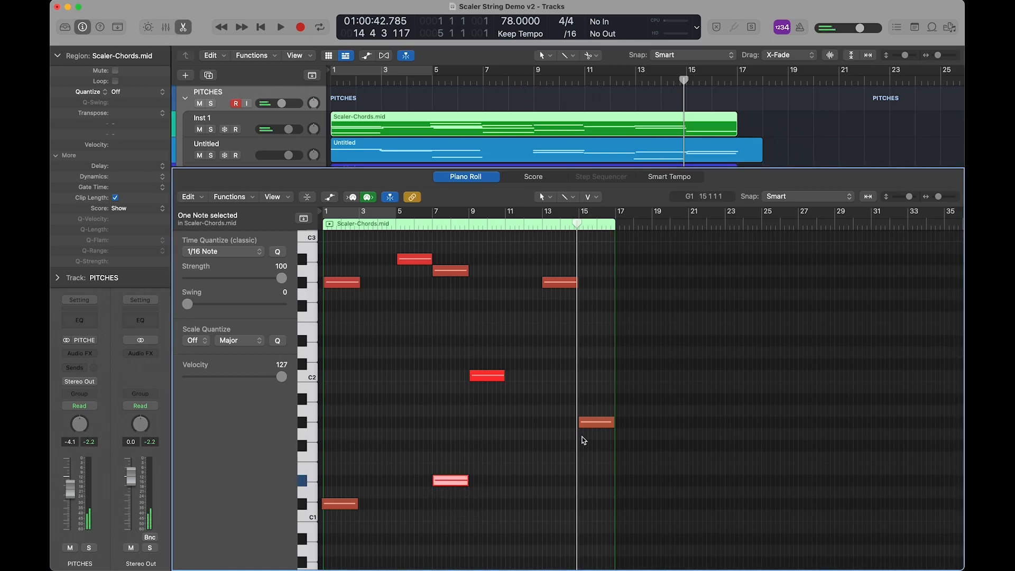
left_click(604, 423, "shift")
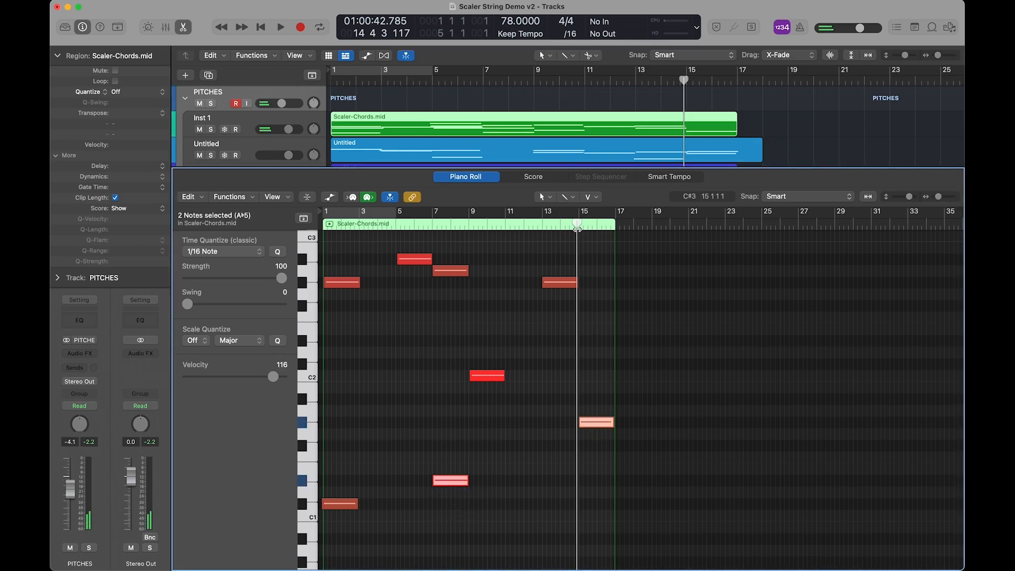
left_click_drag(576, 227, 431, 238)
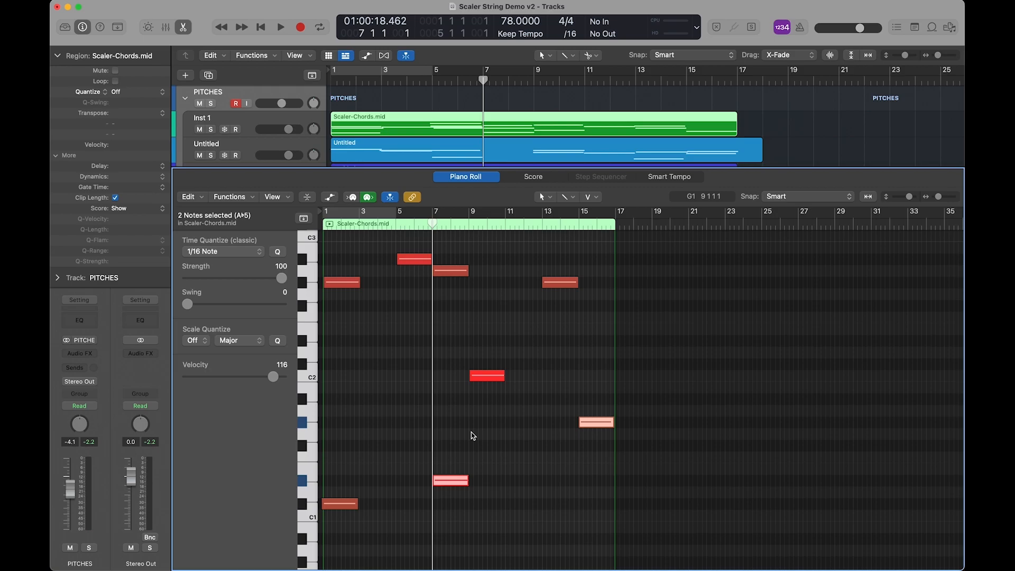
key("Delete")
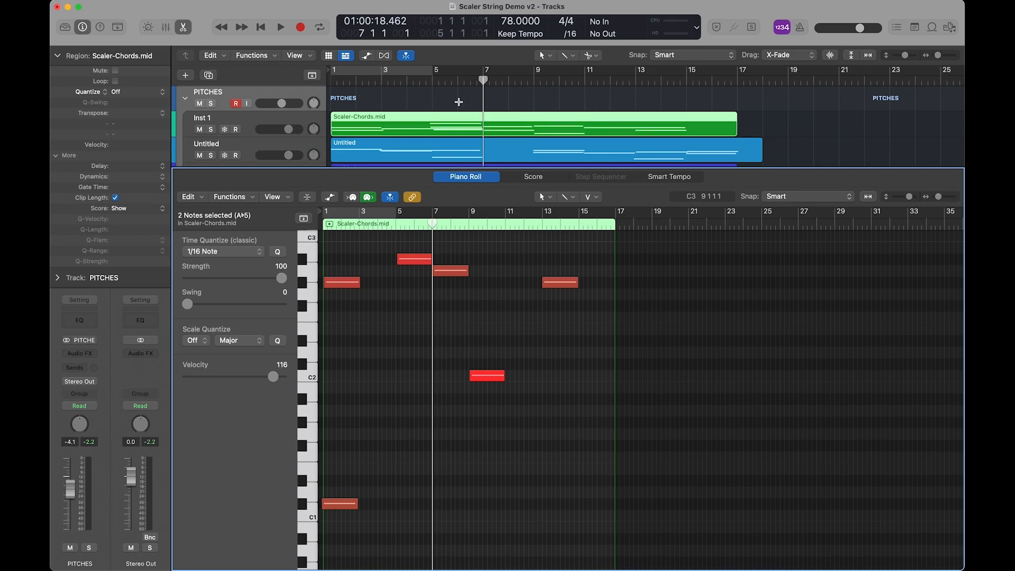
Paste the two cut notes into the second Untitled track's region, starting at bar 7.
scroll(433, 125, "down", 2)
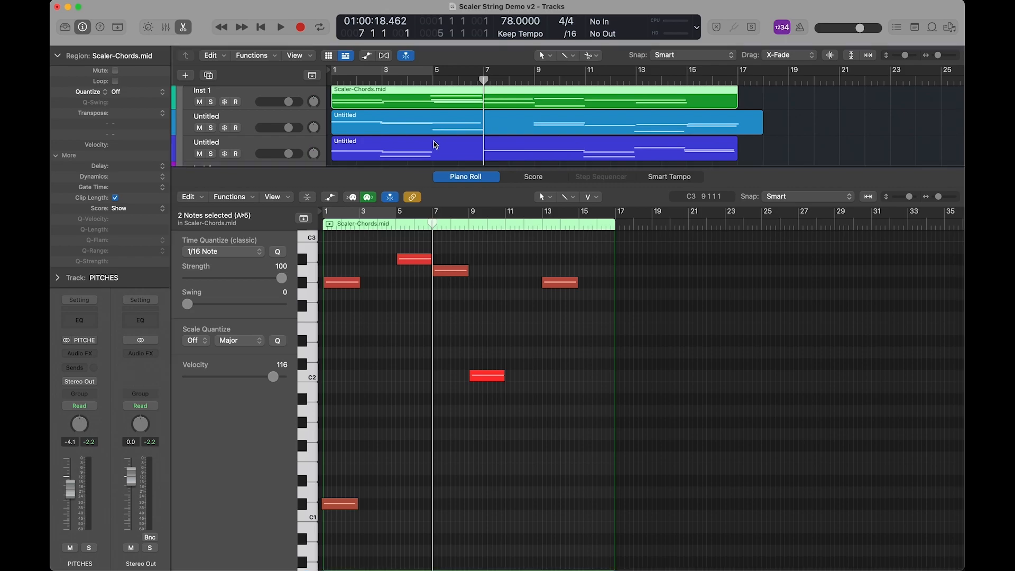
left_click(433, 142)
key("super+z")
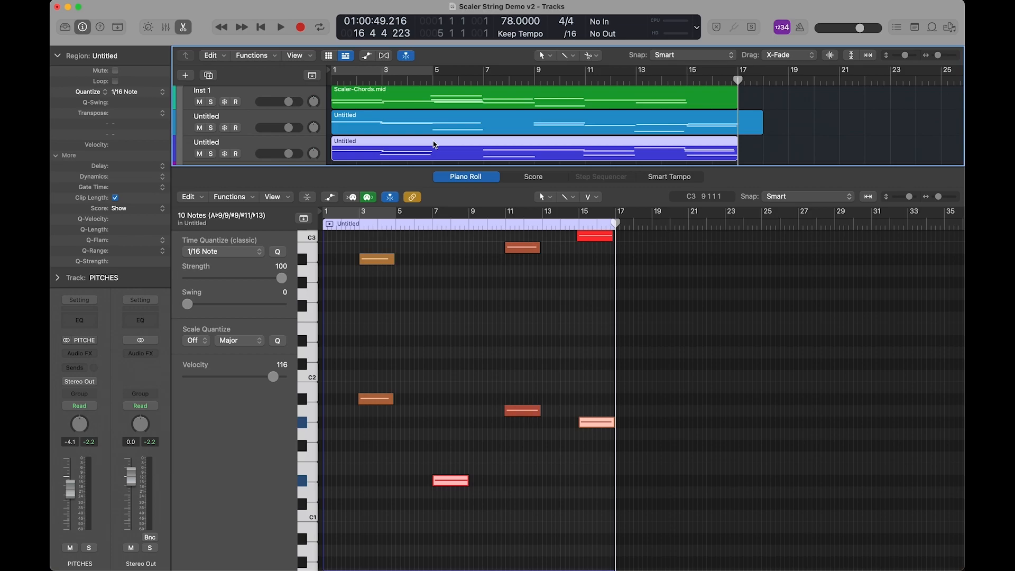
Hide the Piano Roll and play the redistributed string arrangement from the start.
key("Return")
key("e")
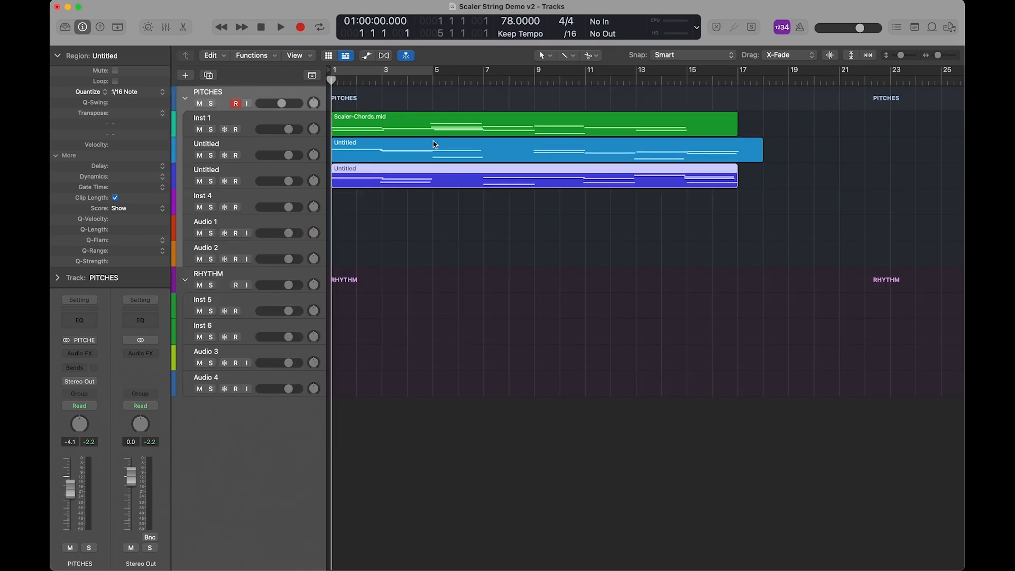
key("space")
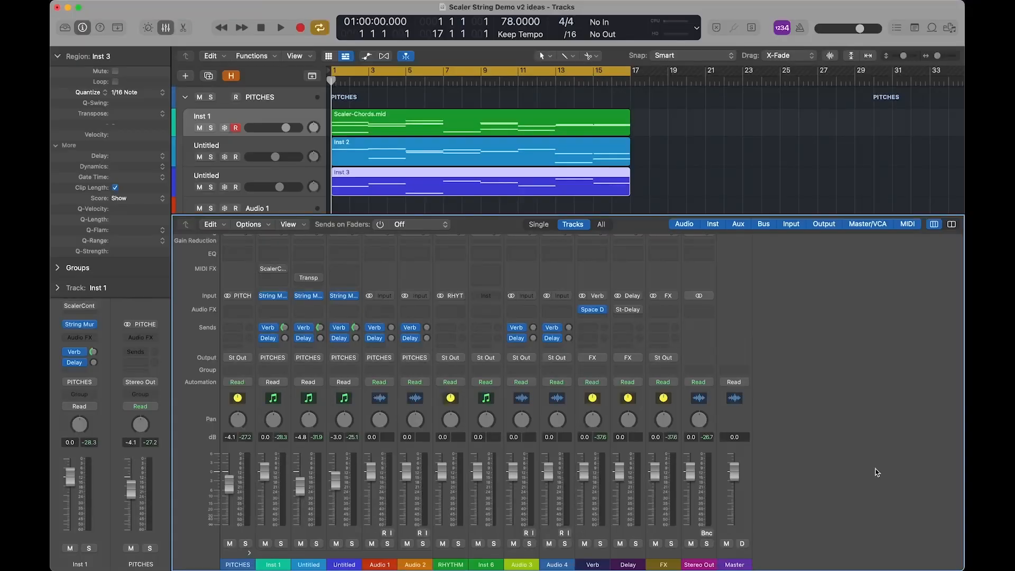
Play the Scaler String Demo v2 ideas arrangement and turn off cycle mode during playback.
key("space")
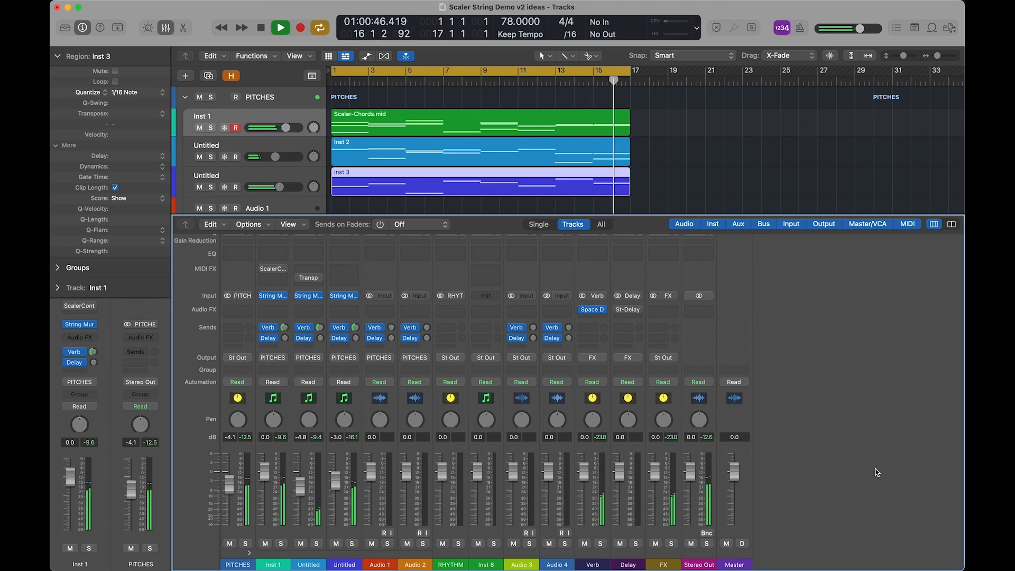
key("c")
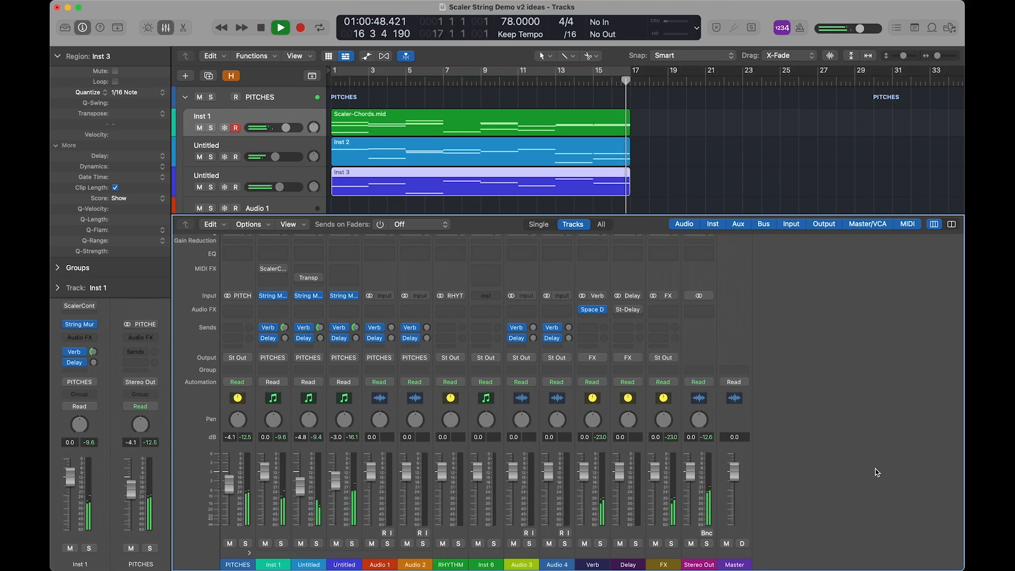